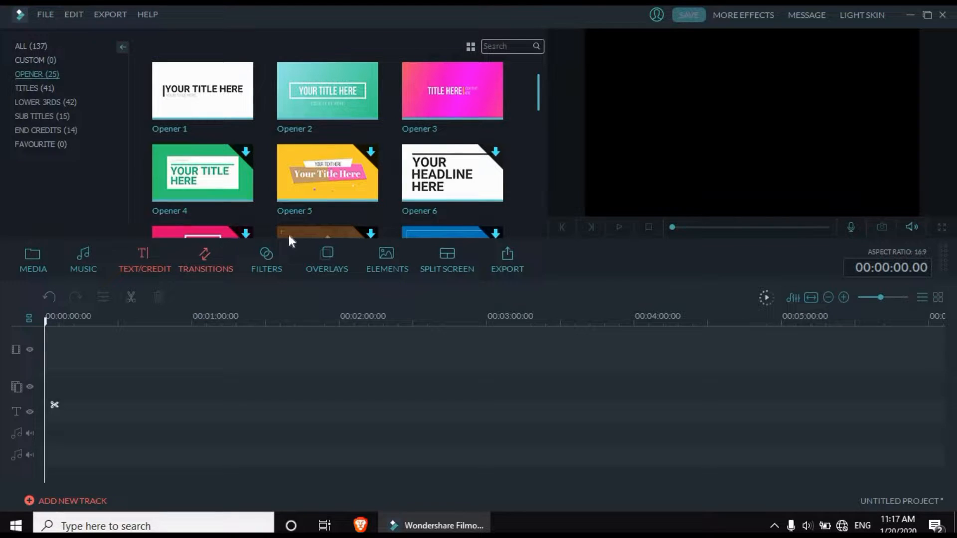
- Add the Opener 19 title to the start of the timeline and open its text in the advanced text editor
{"action": "left_click_drag", "start_coordinate": [540, 94], "coordinate": [542, 179]}
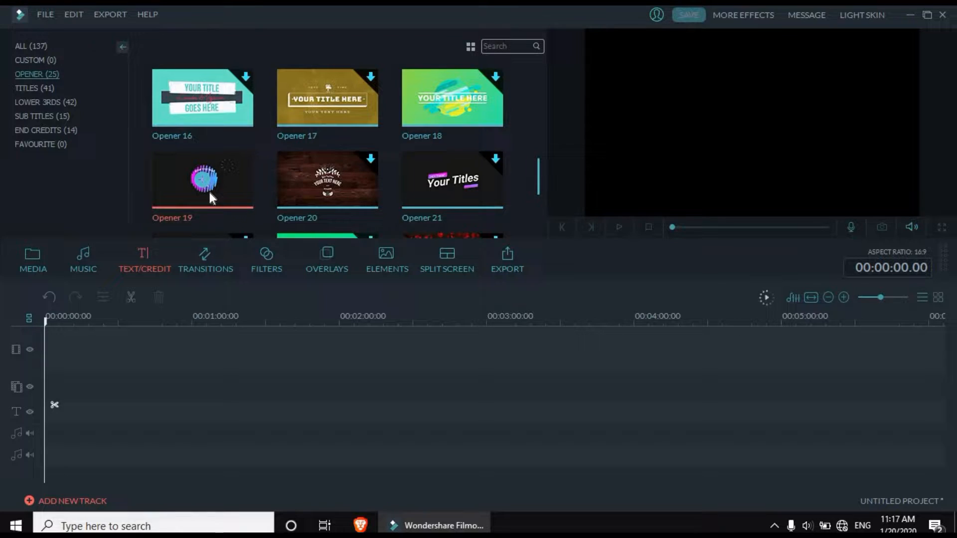
{"action": "left_click_drag", "start_coordinate": [47, 367], "coordinate": [50, 357]}
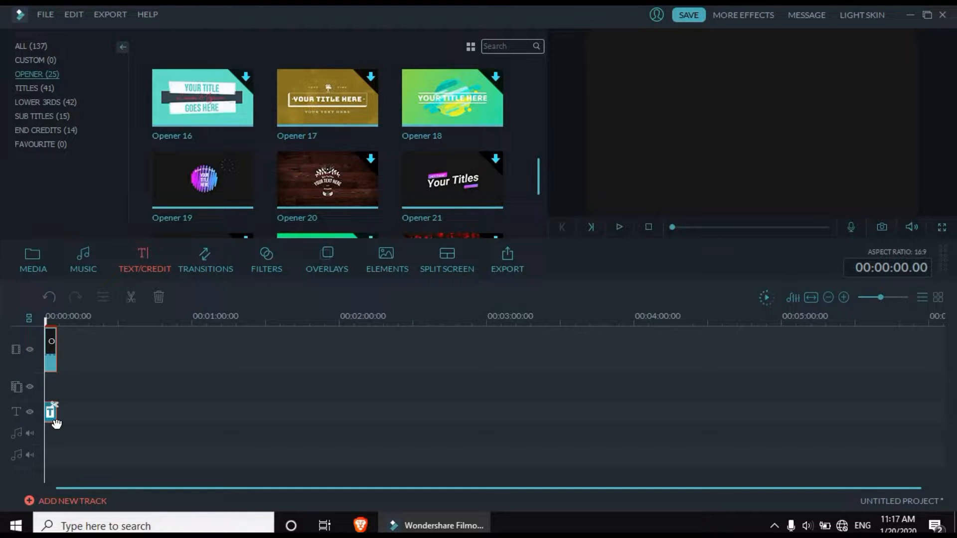
{"action": "double_click", "coordinate": [53, 419]}
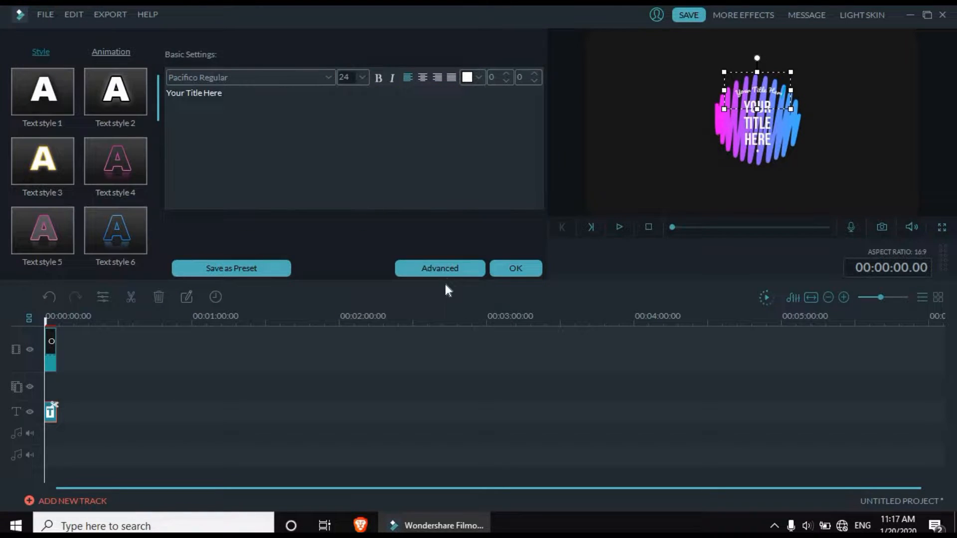
{"action": "left_click", "coordinate": [445, 268]}
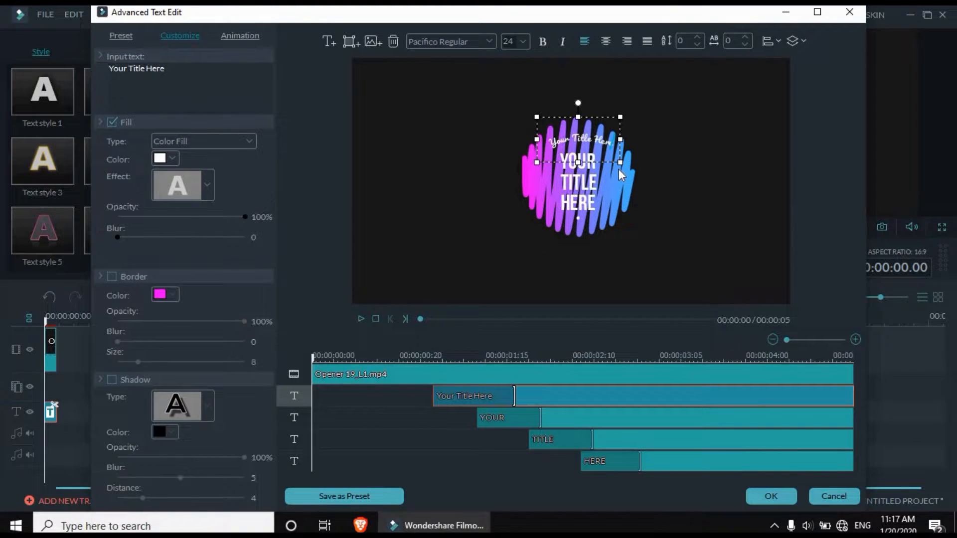
- Delete the scribbled circle graphic and clear the curved "Your Title Here" text from the opener
{"action": "left_click", "coordinate": [618, 184]}
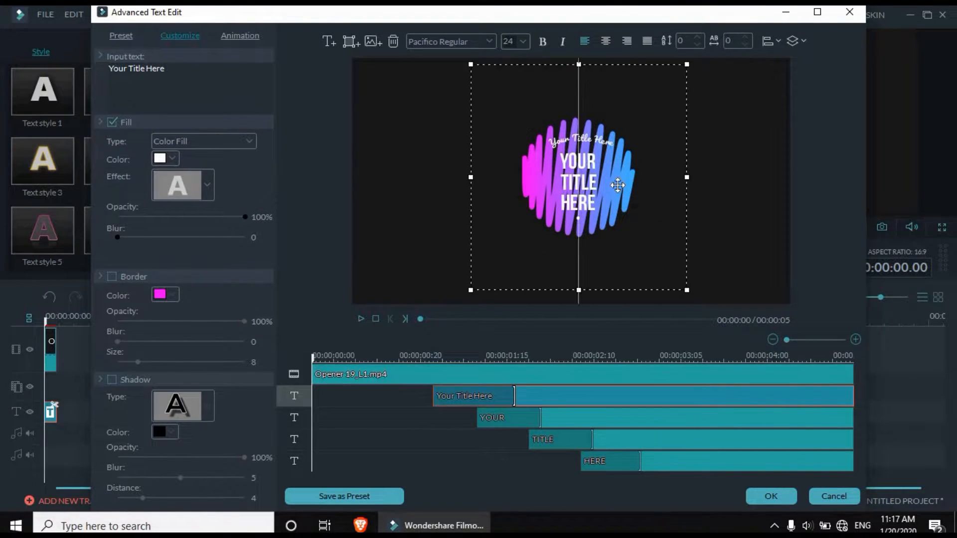
{"action": "key", "text": "Delete"}
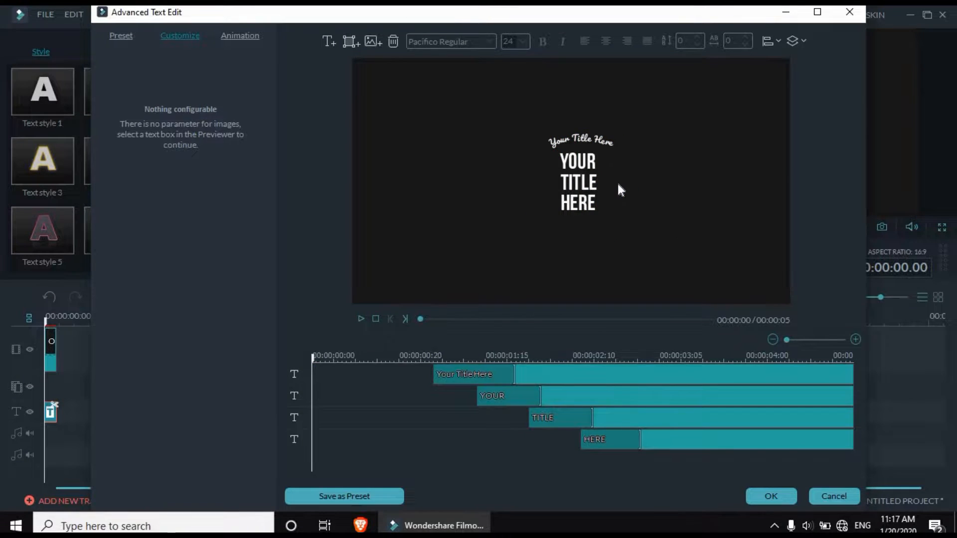
{"action": "left_click", "coordinate": [598, 130]}
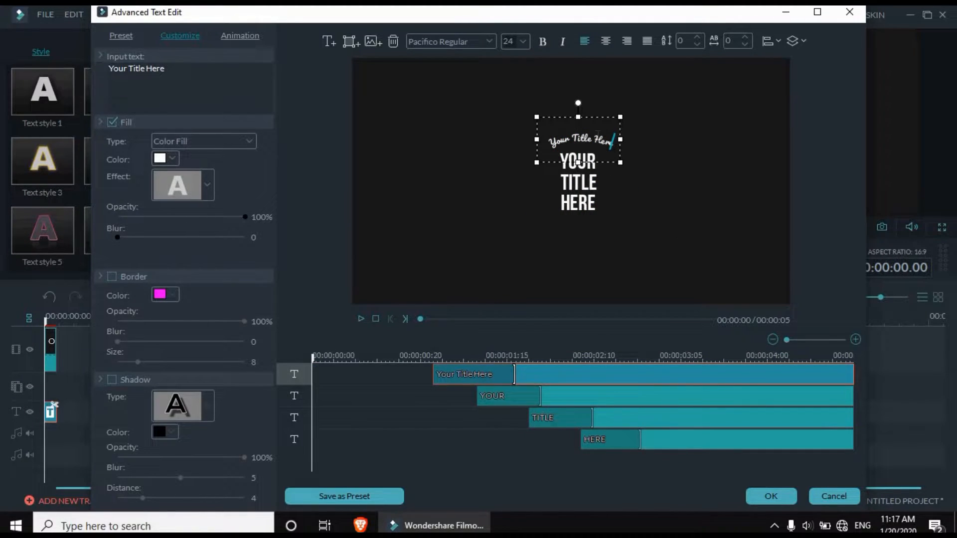
{"action": "key", "text": "ctrl+a"}
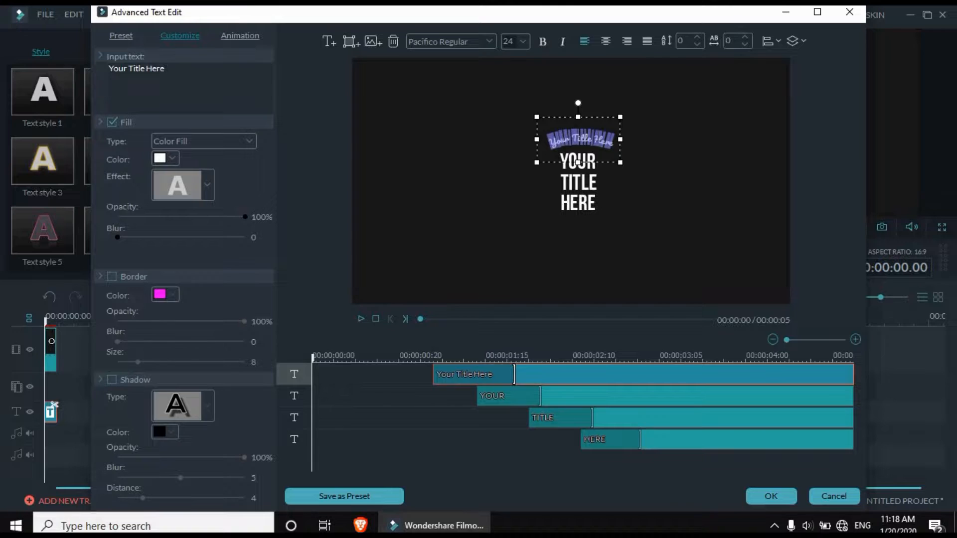
{"action": "key", "text": "BackSpace"}
- Remove the "TITLE" and "YOUR" text boxes from the opener
{"action": "left_click", "coordinate": [593, 183]}
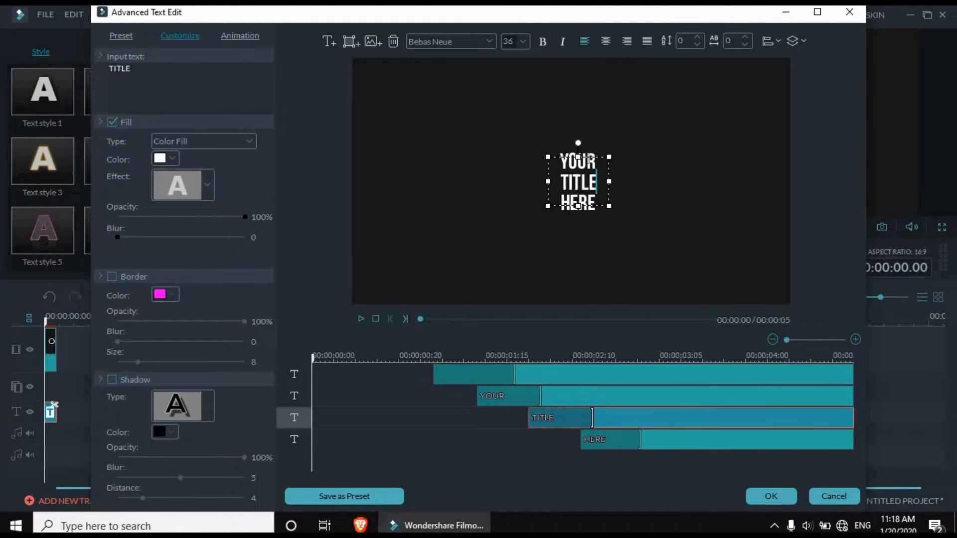
{"action": "left_click", "coordinate": [636, 141]}
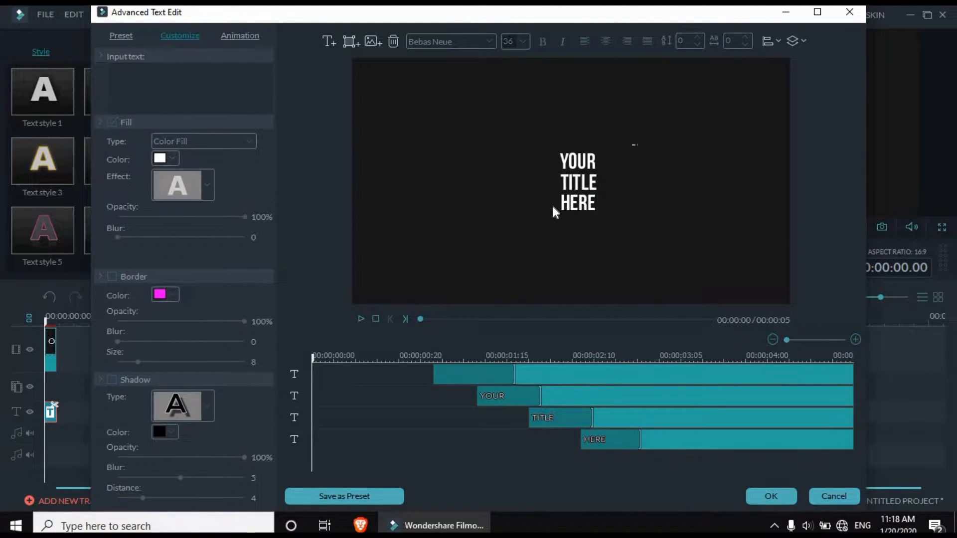
{"action": "left_click", "coordinate": [537, 220]}
{"action": "key", "text": "Delete"}
{"action": "left_click", "coordinate": [584, 166]}
{"action": "double_click", "coordinate": [584, 166]}
{"action": "key", "text": "Delete"}
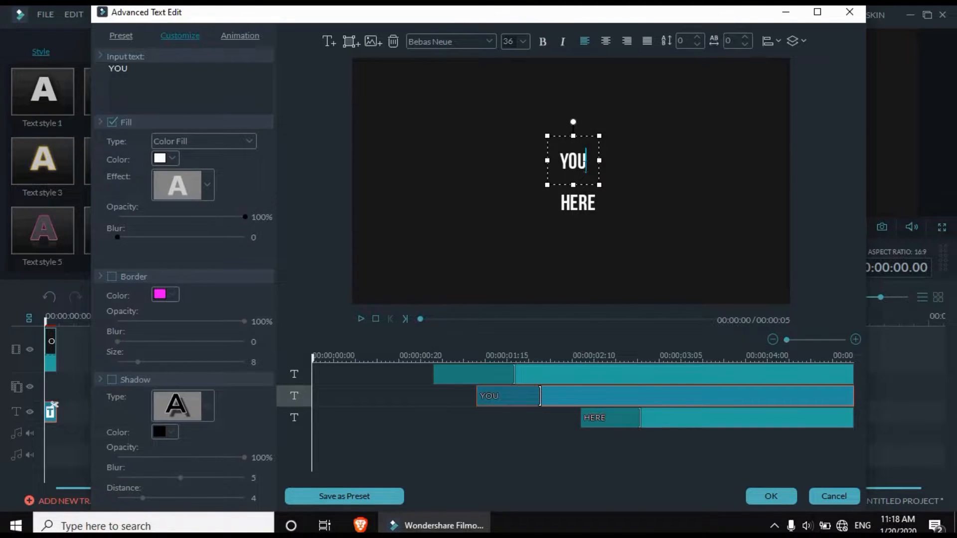
{"action": "key", "text": "ctrl+a"}
{"action": "key", "text": "Delete"}
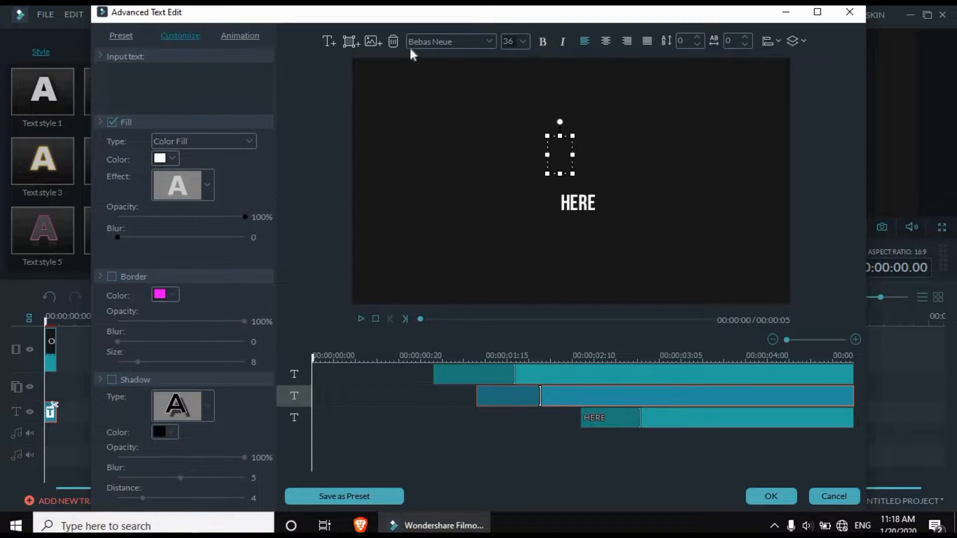
{"action": "left_click", "coordinate": [394, 40]}
- Delete the "HERE" text box and the remaining empty text box so the opener has no elements
{"action": "left_click", "coordinate": [582, 204]}
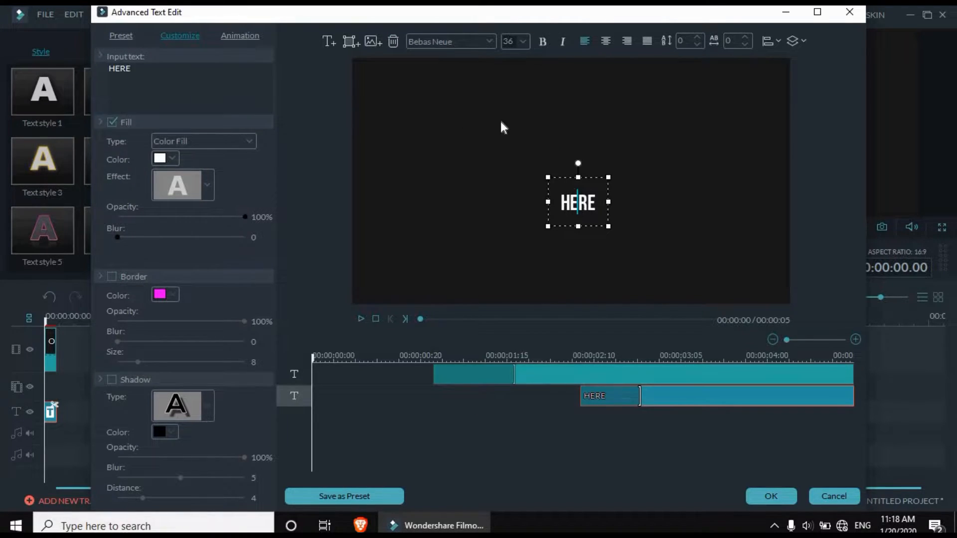
{"action": "left_click", "coordinate": [393, 41]}
{"action": "left_click", "coordinate": [569, 368]}
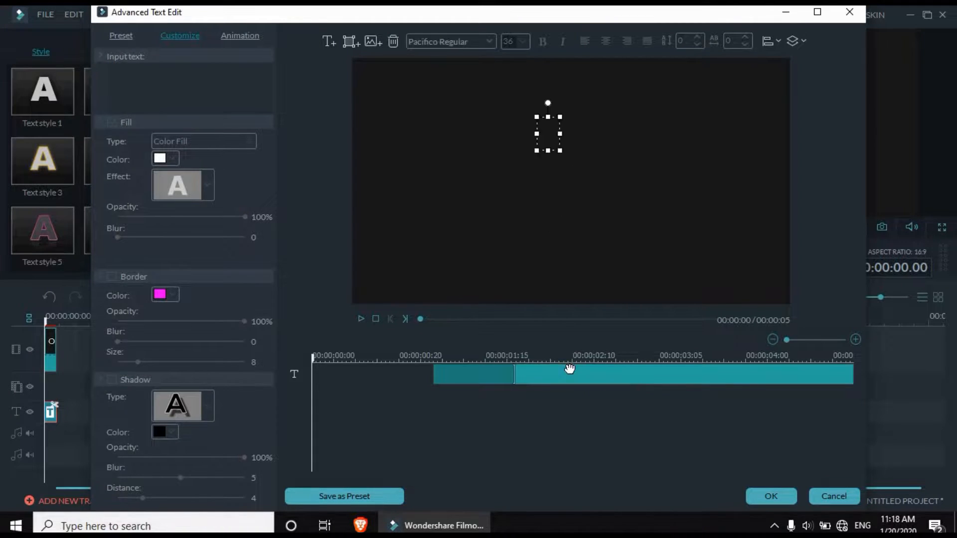
{"action": "left_click", "coordinate": [394, 44]}
- Insert the "prof edit" image from the Desktop folder and centre it in the preview frame
{"action": "left_click", "coordinate": [369, 43]}
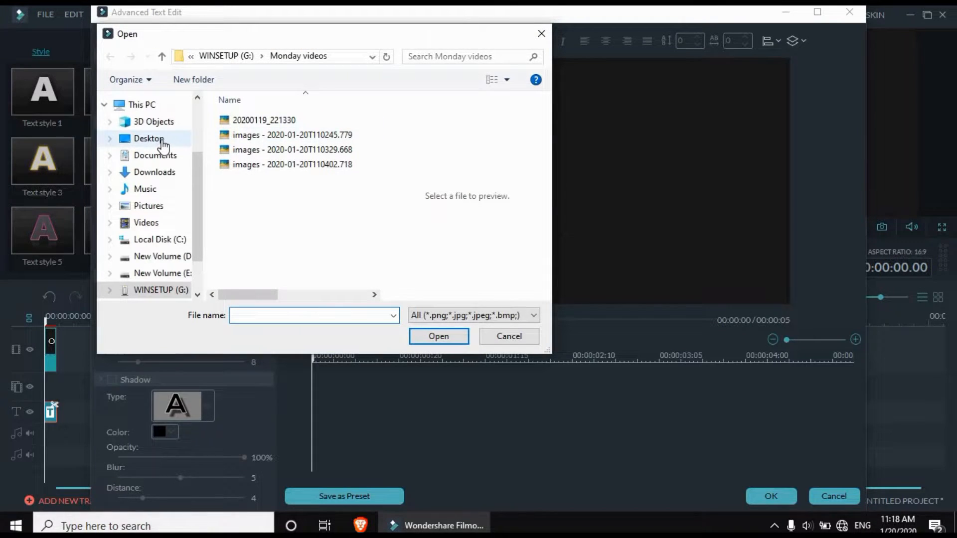
{"action": "left_click", "coordinate": [162, 142]}
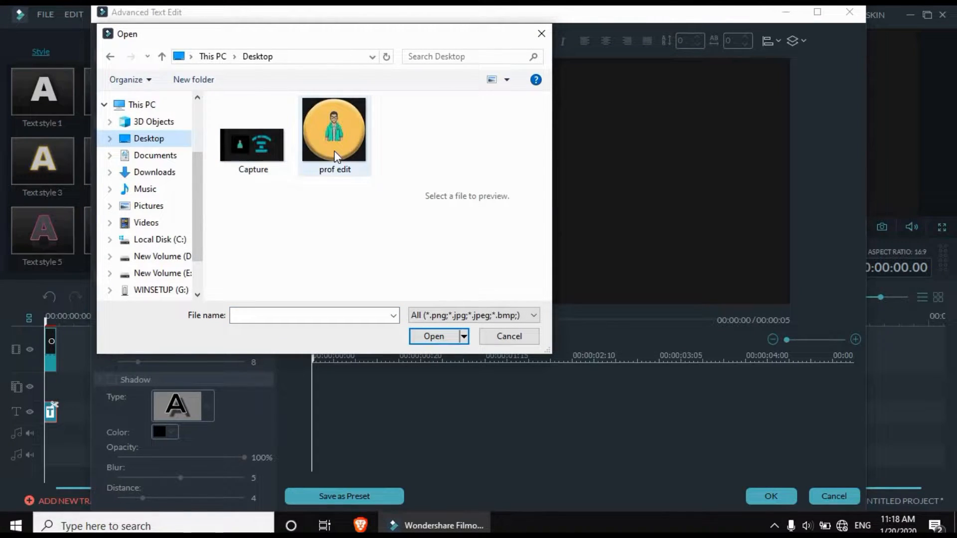
{"action": "double_click", "coordinate": [334, 150]}
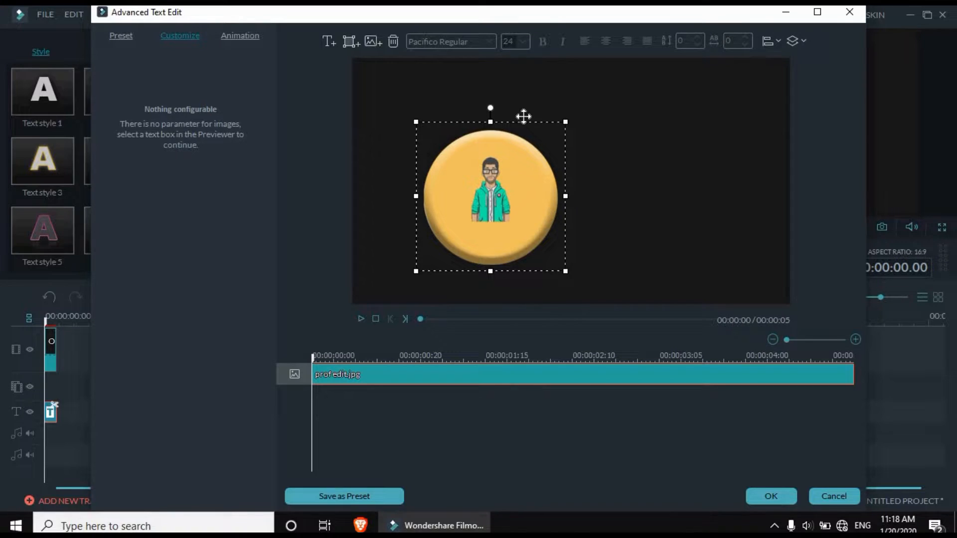
{"action": "left_click_drag", "start_coordinate": [526, 119], "coordinate": [605, 125]}
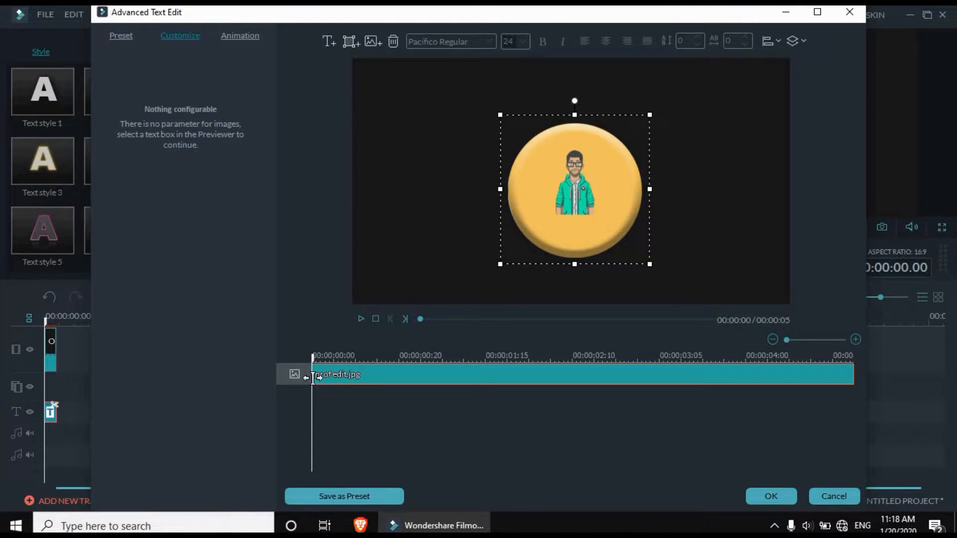
{"action": "left_click_drag", "start_coordinate": [313, 378], "coordinate": [411, 384]}
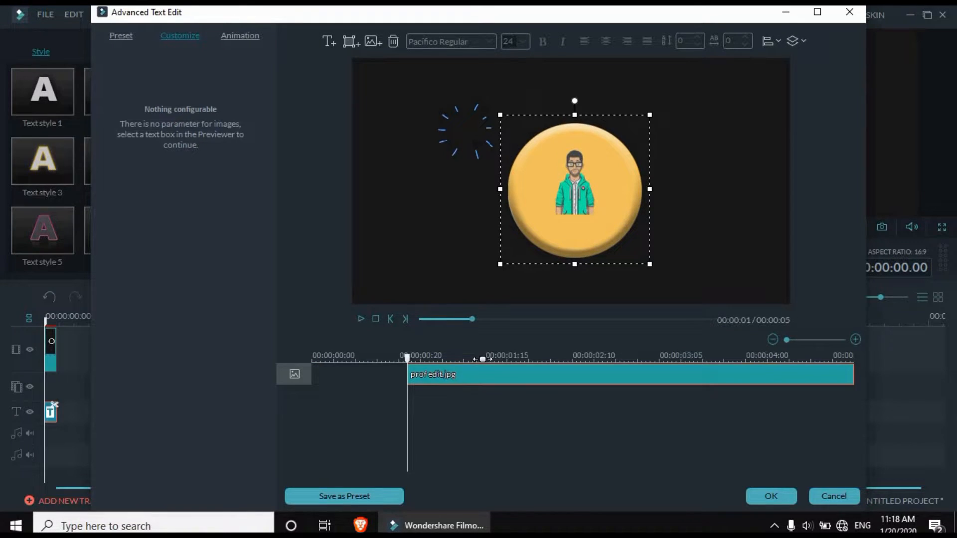
{"action": "left_click_drag", "start_coordinate": [406, 378], "coordinate": [312, 377]}
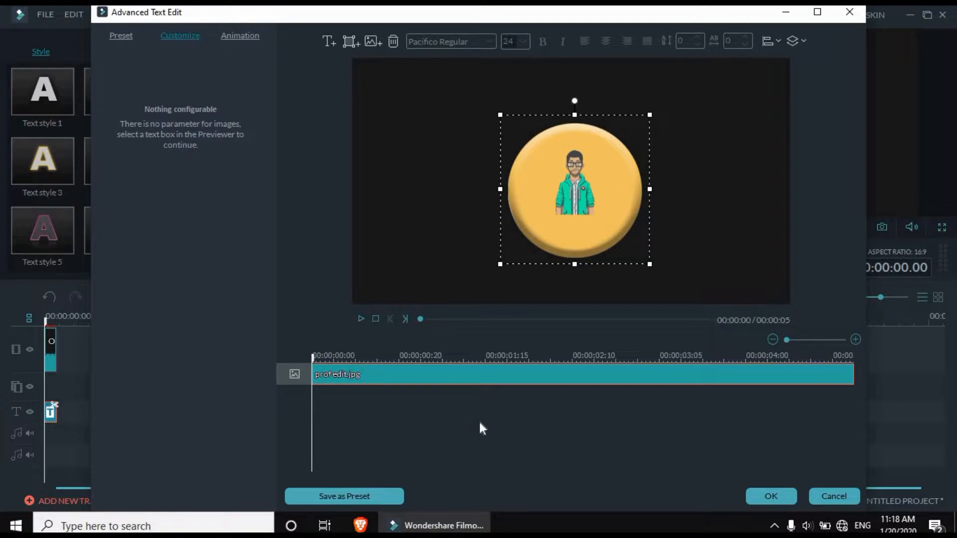
{"action": "key", "text": "space"}
- Add a text box just above the round profile image and replace its placeholder with "RSP SOLUTIN"
{"action": "left_click", "coordinate": [328, 45]}
{"action": "left_click_drag", "start_coordinate": [472, 121], "coordinate": [535, 108]}
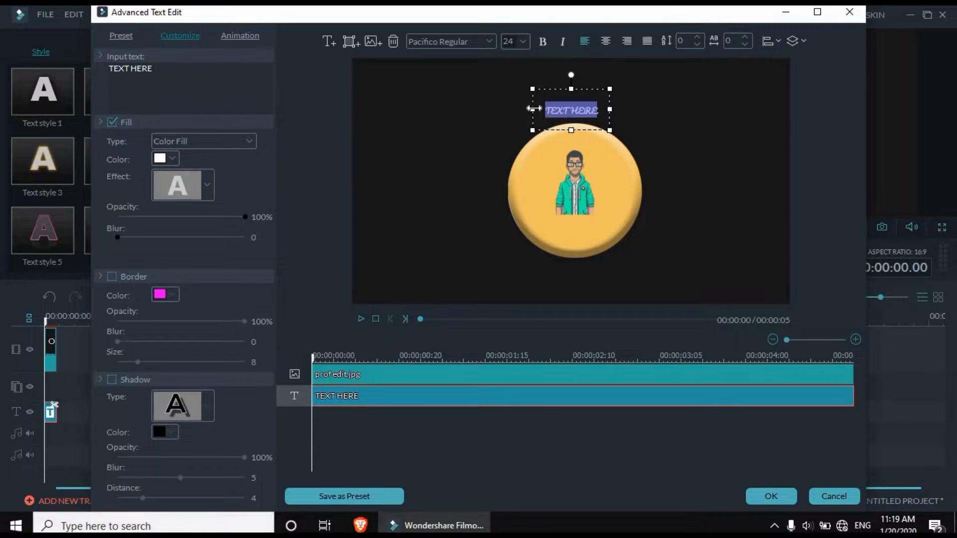
{"action": "key", "text": "BackSpace"}
{"action": "type", "text": "RS"}
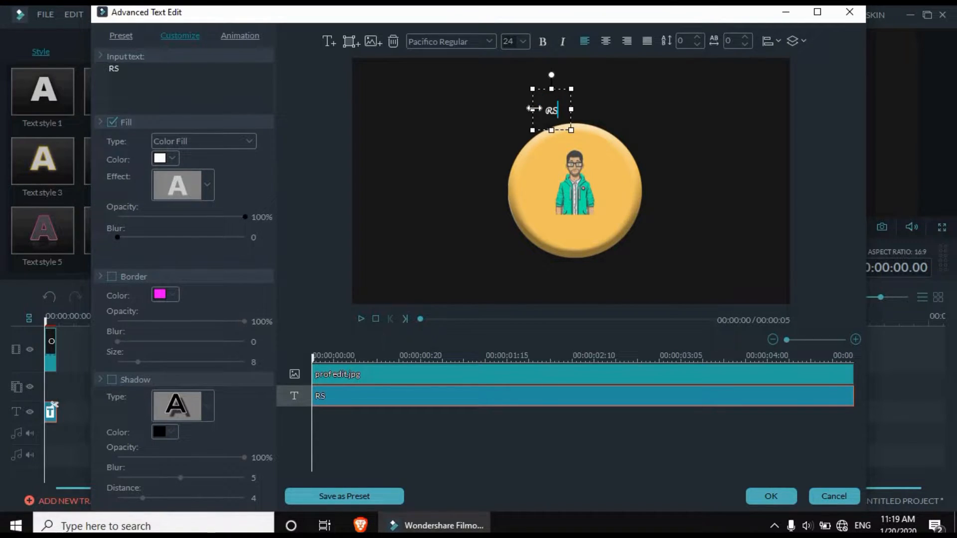
{"action": "type", "text": "P SCHA"}
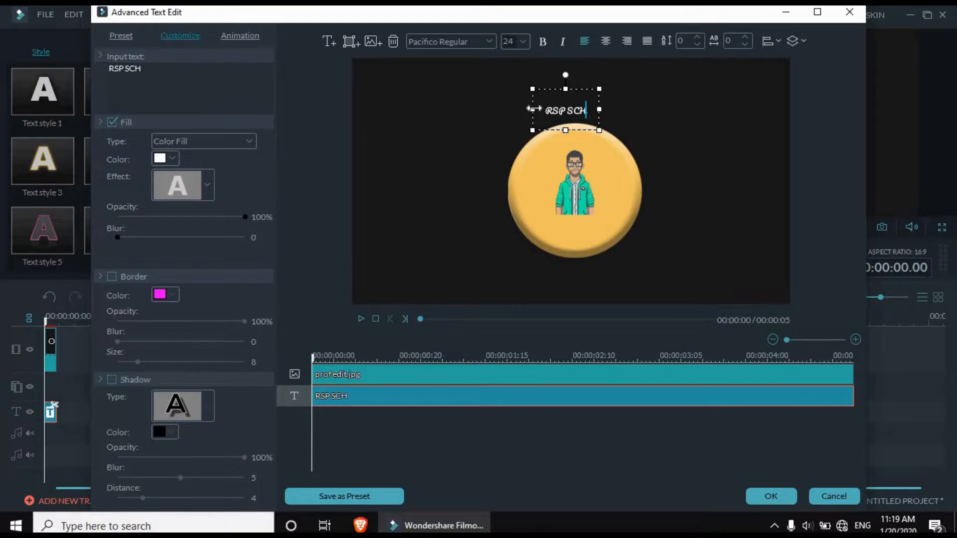
{"action": "key", "text": "BackSpace"}
{"action": "key", "text": "BackSpace"}
{"action": "key", "text": "BackSpace"}
{"action": "type", "text": "OLUTIN"}
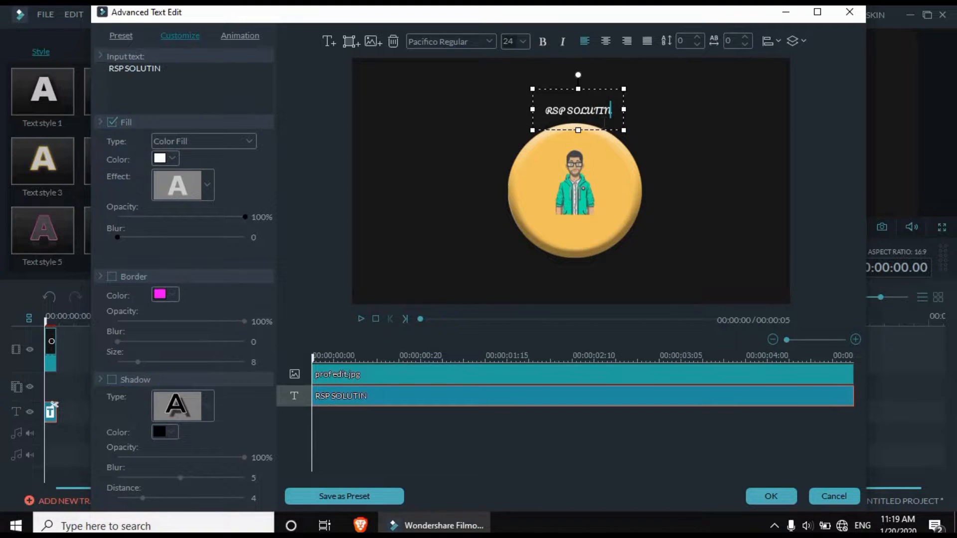
- Give the "RSP SOLUTIN" text a yellow colour fill and enable a light blue border
{"action": "left_click_drag", "start_coordinate": [545, 107], "coordinate": [614, 111]}
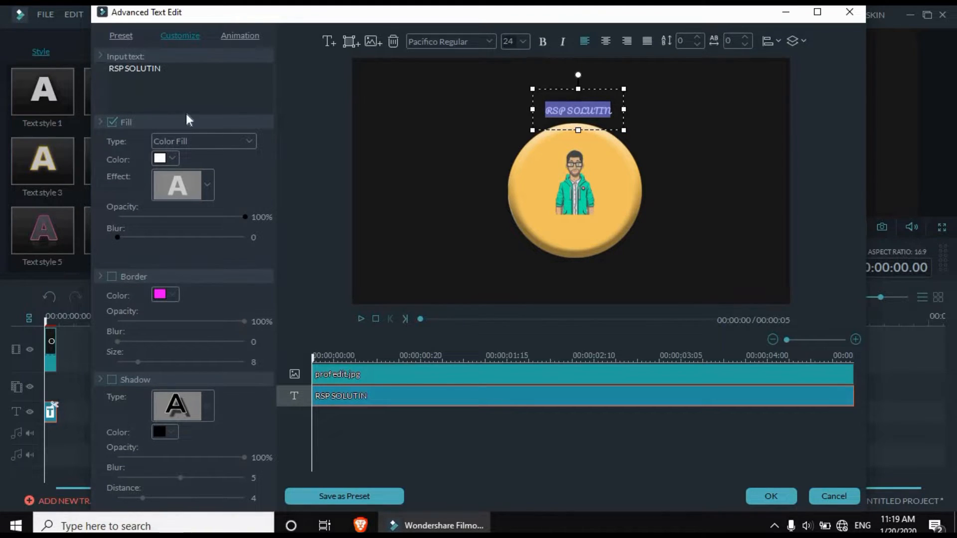
{"action": "left_click", "coordinate": [172, 158]}
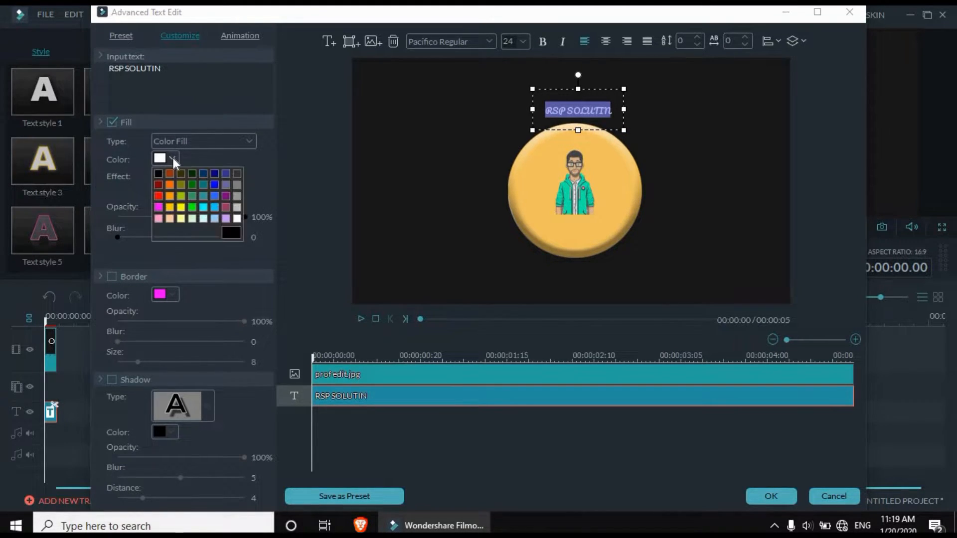
{"action": "left_click", "coordinate": [181, 208]}
{"action": "left_click", "coordinate": [110, 276]}
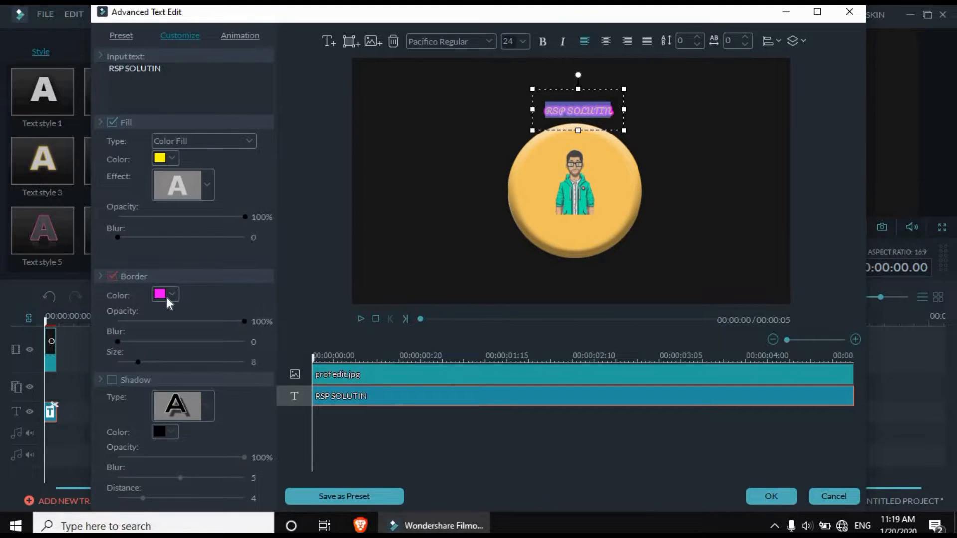
{"action": "left_click", "coordinate": [172, 294]}
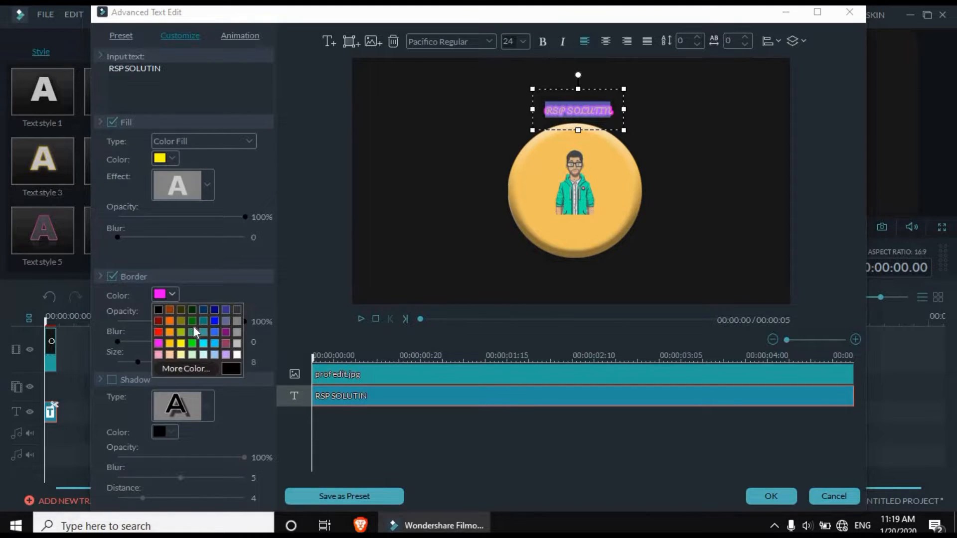
{"action": "left_click", "coordinate": [214, 343]}
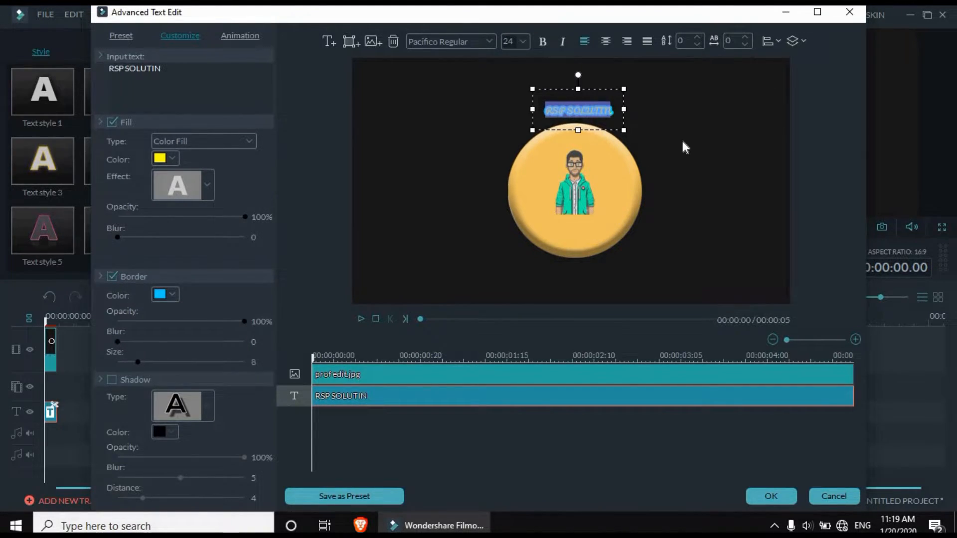
{"action": "left_click", "coordinate": [681, 139]}
- Set the "RSP SOLUTIN" text to font size 36 and recentre it above the profile image
{"action": "left_click", "coordinate": [546, 109]}
{"action": "left_click_drag", "start_coordinate": [549, 107], "coordinate": [627, 107]}
{"action": "left_click", "coordinate": [525, 43]}
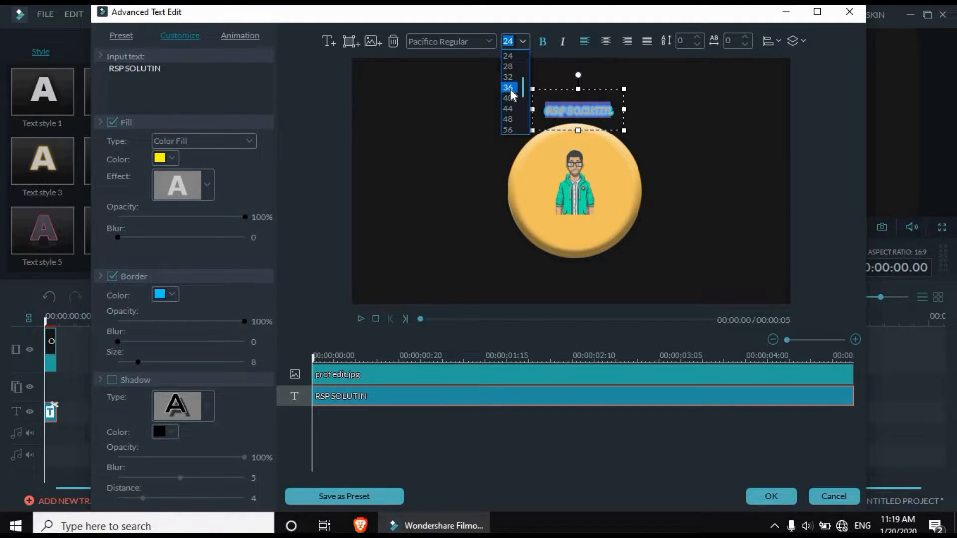
{"action": "left_click", "coordinate": [508, 87]}
{"action": "left_click_drag", "start_coordinate": [619, 85], "coordinate": [601, 74]}
{"action": "left_click", "coordinate": [646, 160]}
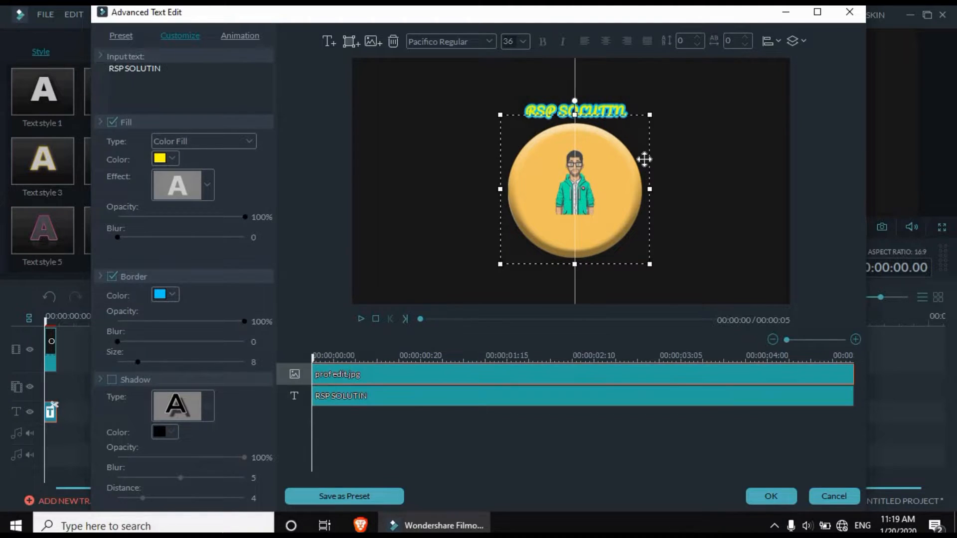
{"action": "left_click", "coordinate": [694, 127]}
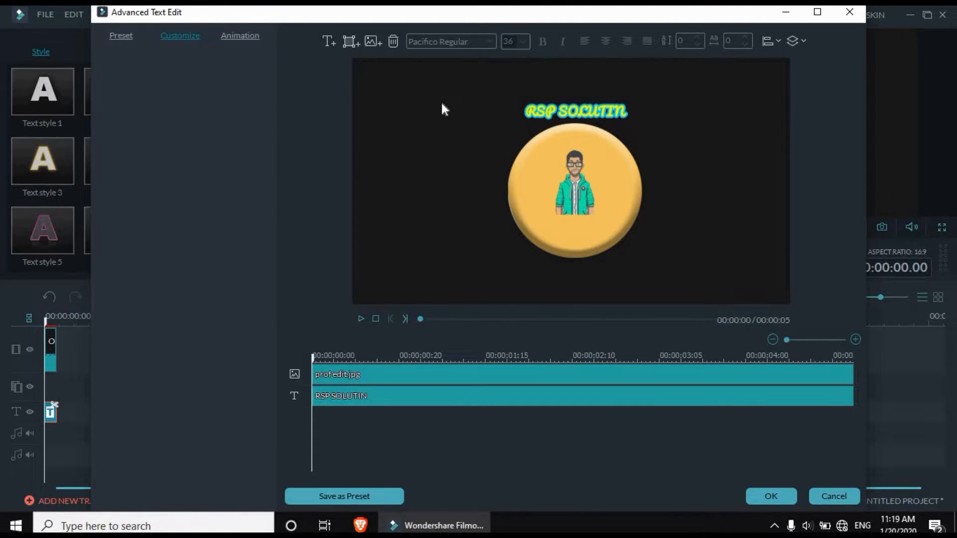
- Add a second text box over the lower part of the profile image and change its text to "SOLUTION"
{"action": "left_click", "coordinate": [324, 42]}
{"action": "left_click_drag", "start_coordinate": [483, 116], "coordinate": [591, 199]}
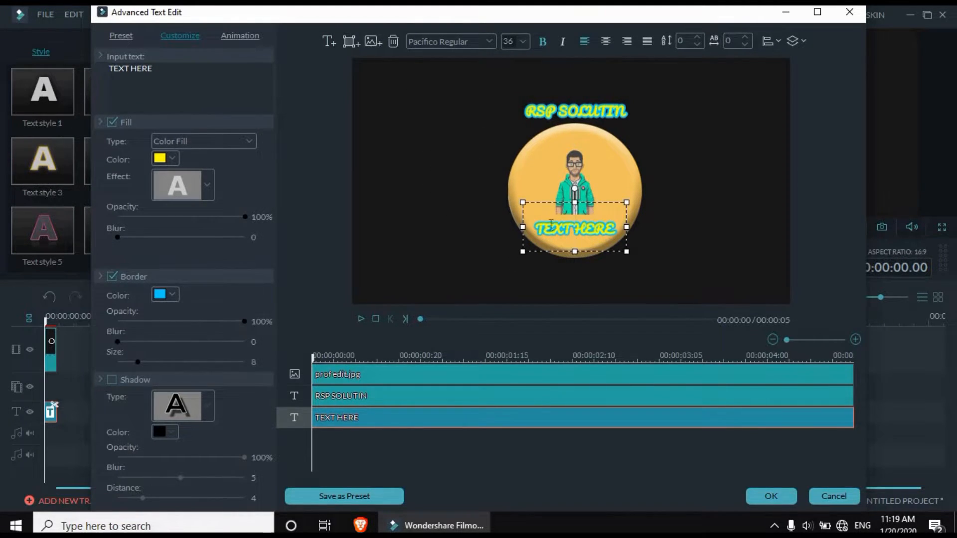
{"action": "left_click_drag", "start_coordinate": [538, 226], "coordinate": [620, 231]}
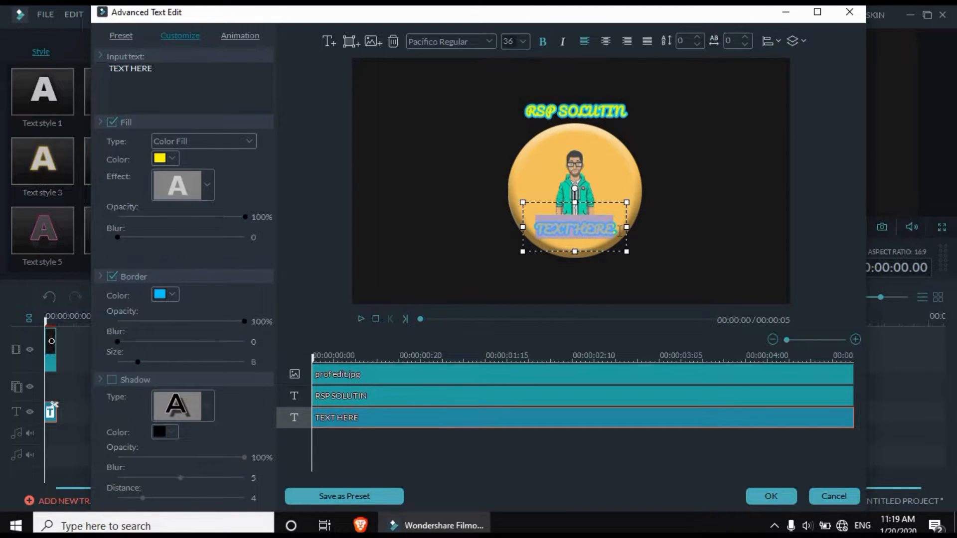
{"action": "key", "text": "BackSpace"}
{"action": "type", "text": "SOLUTION"}
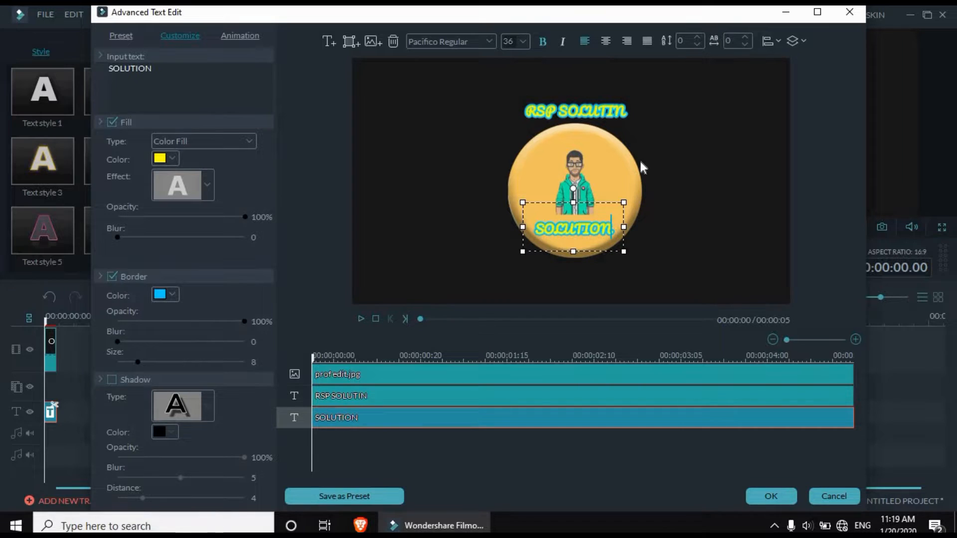
- Add a text box just below "SOLUTION", replace its placeholder with "FOR", and centre it on the profile image
{"action": "left_click", "coordinate": [680, 155]}
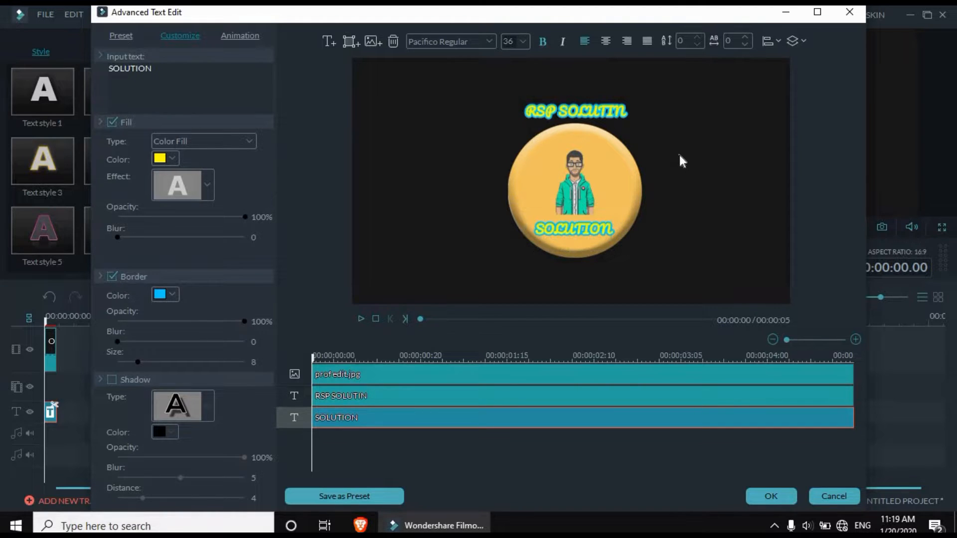
{"action": "left_click", "coordinate": [331, 42]}
{"action": "left_click_drag", "start_coordinate": [506, 140], "coordinate": [584, 248]}
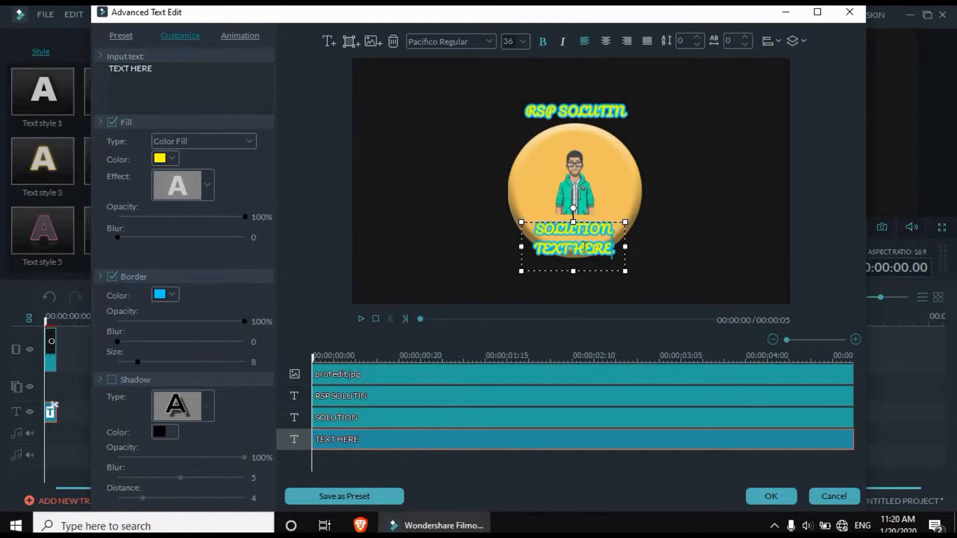
{"action": "double_click", "coordinate": [585, 248]}
{"action": "key", "text": "BackSpace"}
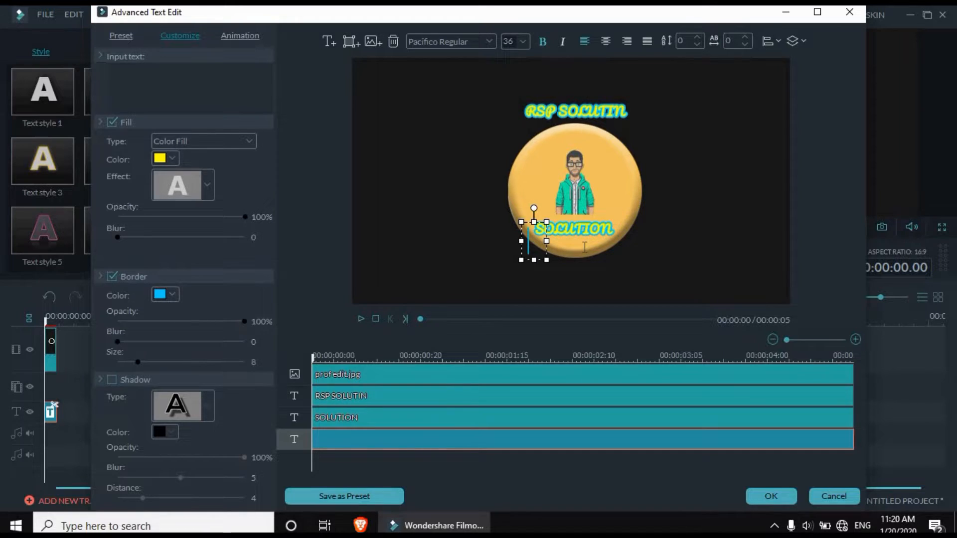
{"action": "type", "text": "FOR"}
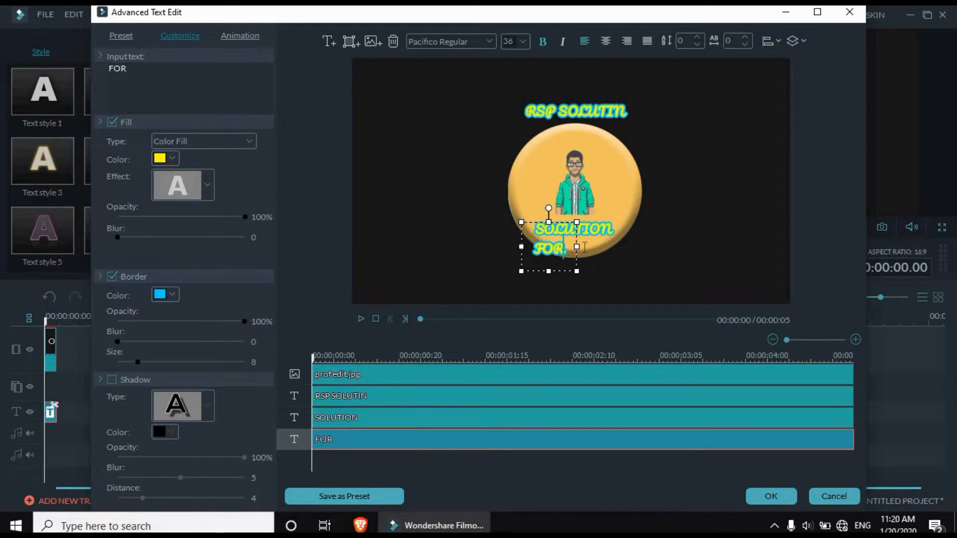
{"action": "left_click_drag", "start_coordinate": [568, 220], "coordinate": [590, 219]}
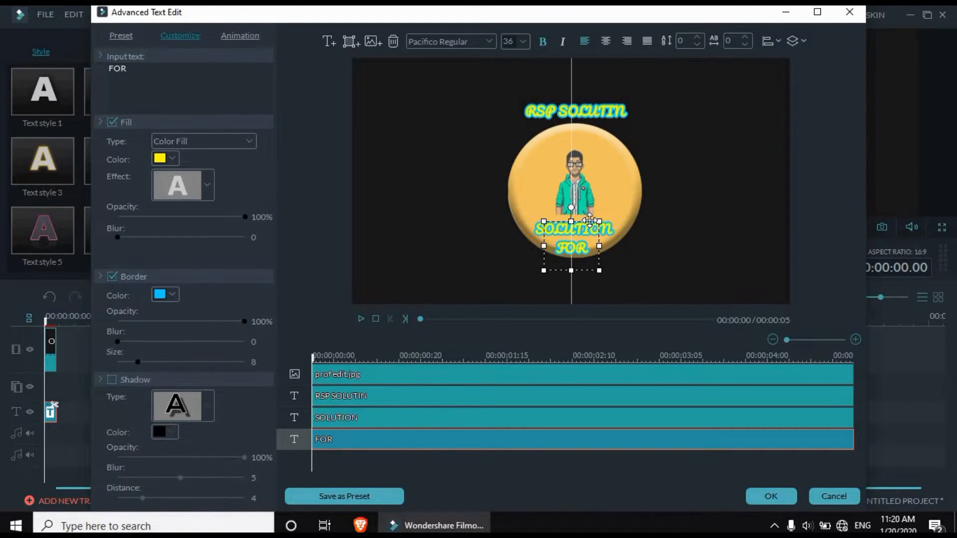
{"action": "left_click", "coordinate": [677, 234]}
- Add another text box below "FOR", change its text to "TECHNOLOGY", and centre it under the other lines
{"action": "left_click", "coordinate": [320, 37]}
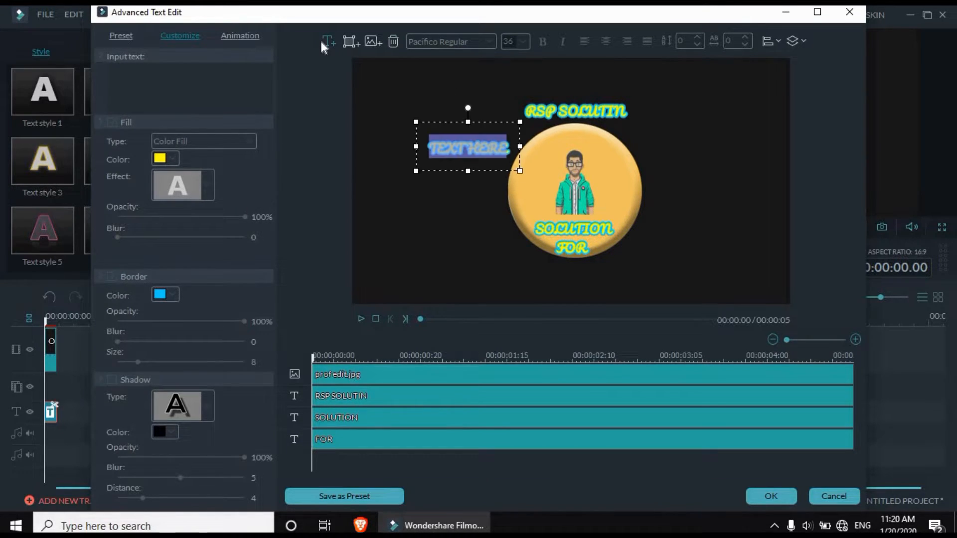
{"action": "left_click_drag", "start_coordinate": [485, 128], "coordinate": [590, 241]}
{"action": "double_click", "coordinate": [543, 271]}
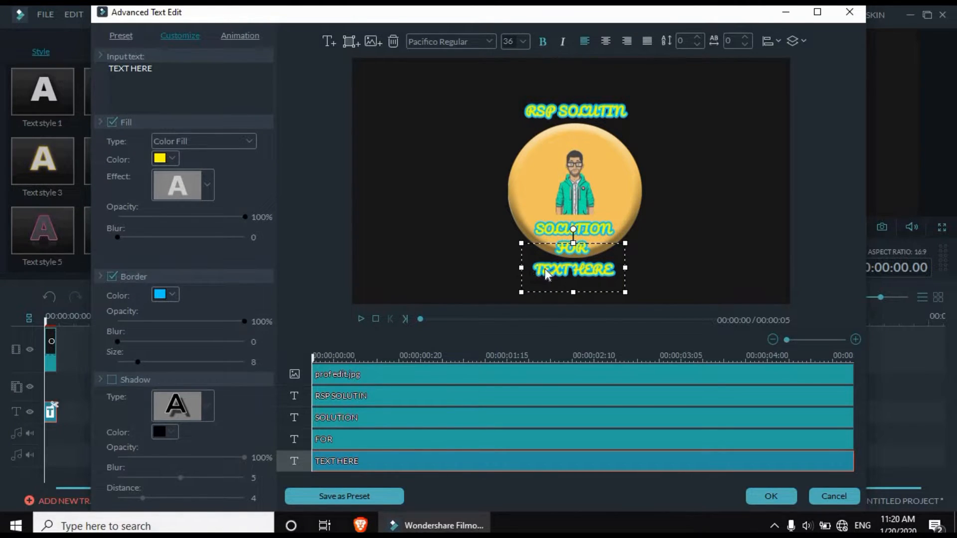
{"action": "left_click_drag", "start_coordinate": [534, 269], "coordinate": [640, 274]}
{"action": "key", "text": "BackSpace"}
{"action": "type", "text": "TE"}
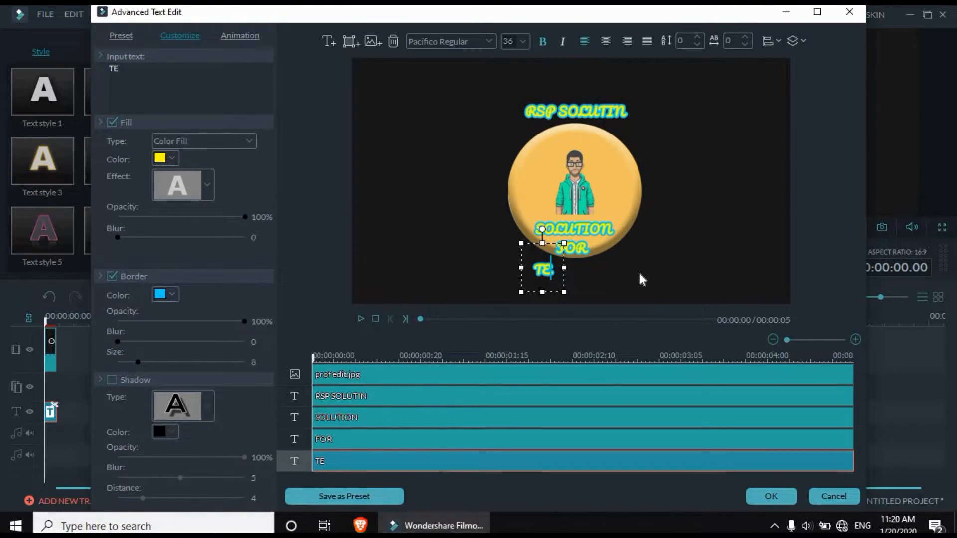
{"action": "type", "text": "C"}
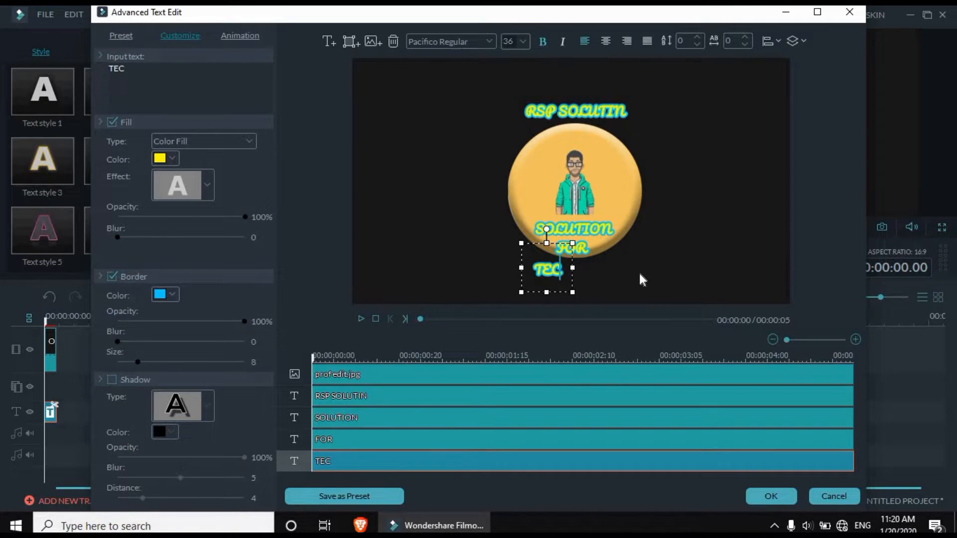
{"action": "type", "text": "HNO"}
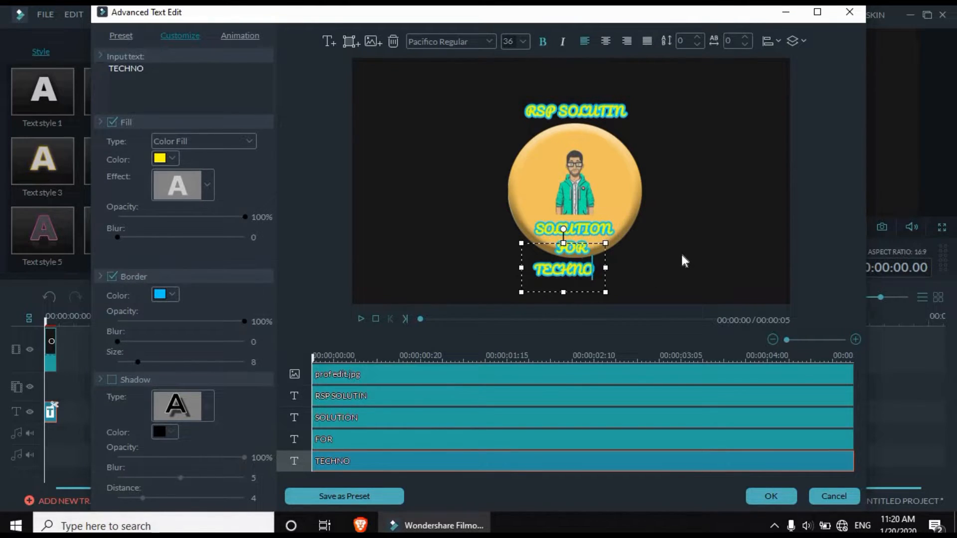
{"action": "type", "text": "LOGY"}
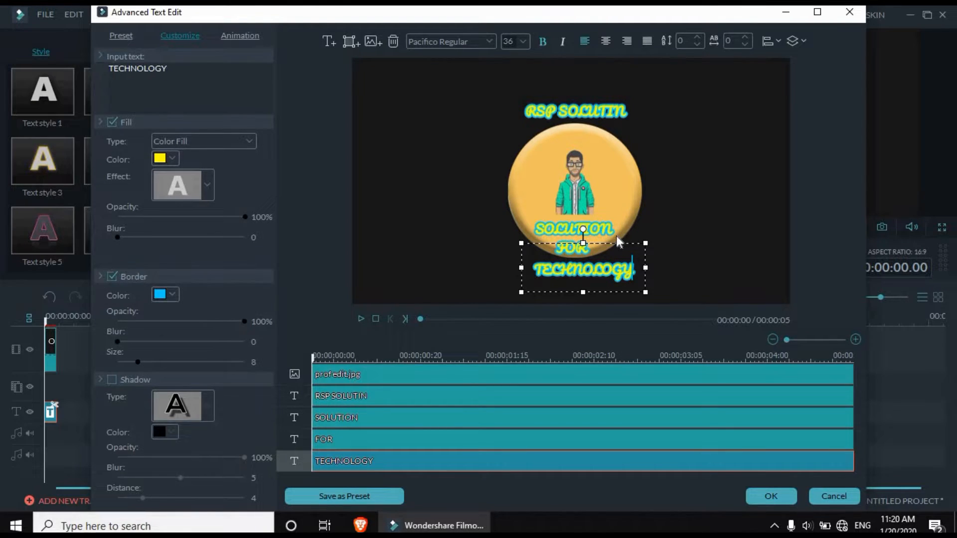
{"action": "left_click_drag", "start_coordinate": [606, 243], "coordinate": [602, 239]}
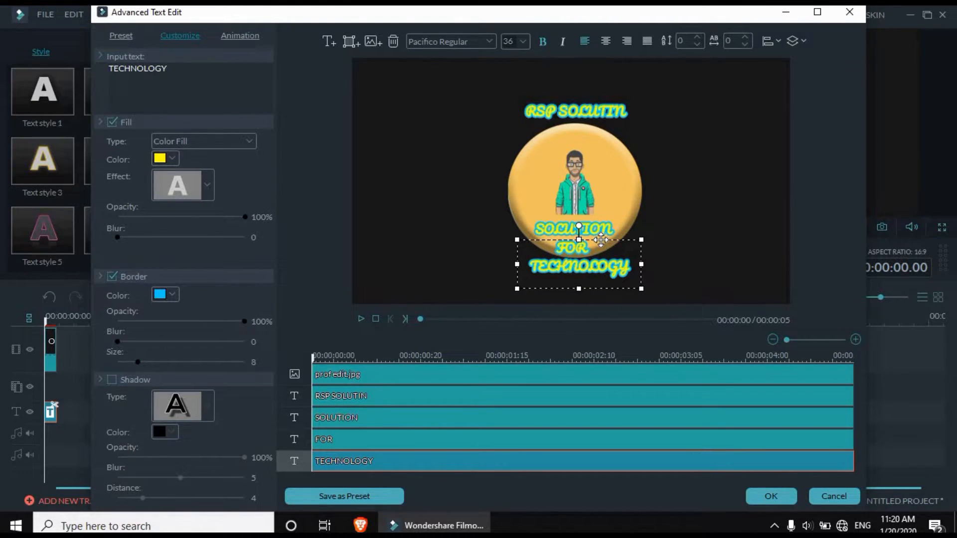
{"action": "left_click", "coordinate": [703, 238]}
- Shift the round profile image slightly to the right and apply the Pinwheel animation to it
{"action": "left_click_drag", "start_coordinate": [609, 187], "coordinate": [625, 187]}
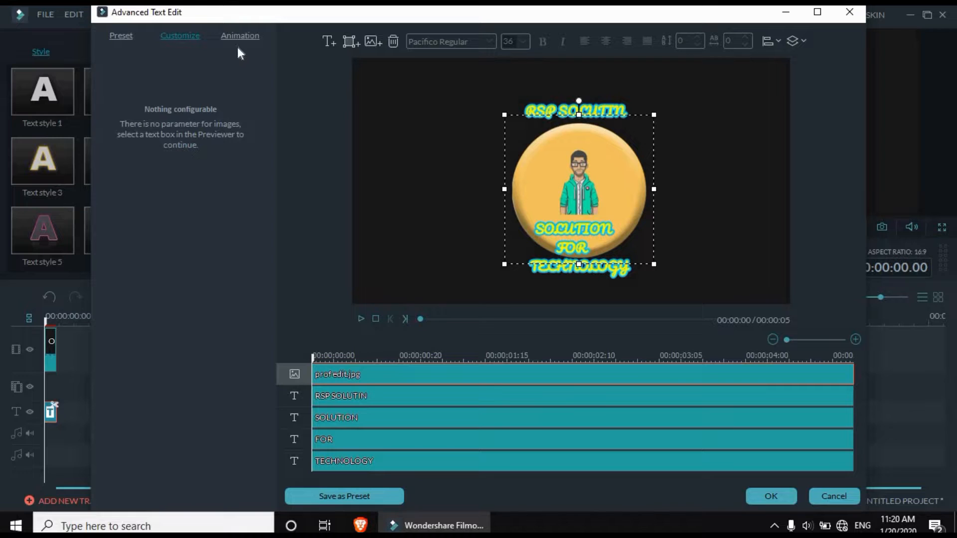
{"action": "left_click", "coordinate": [248, 31]}
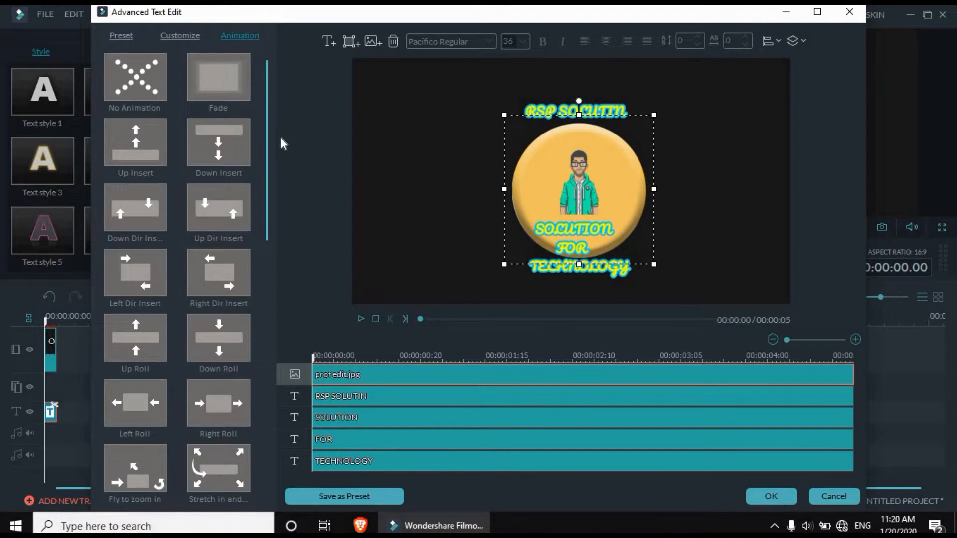
{"action": "left_click_drag", "start_coordinate": [268, 132], "coordinate": [266, 167]}
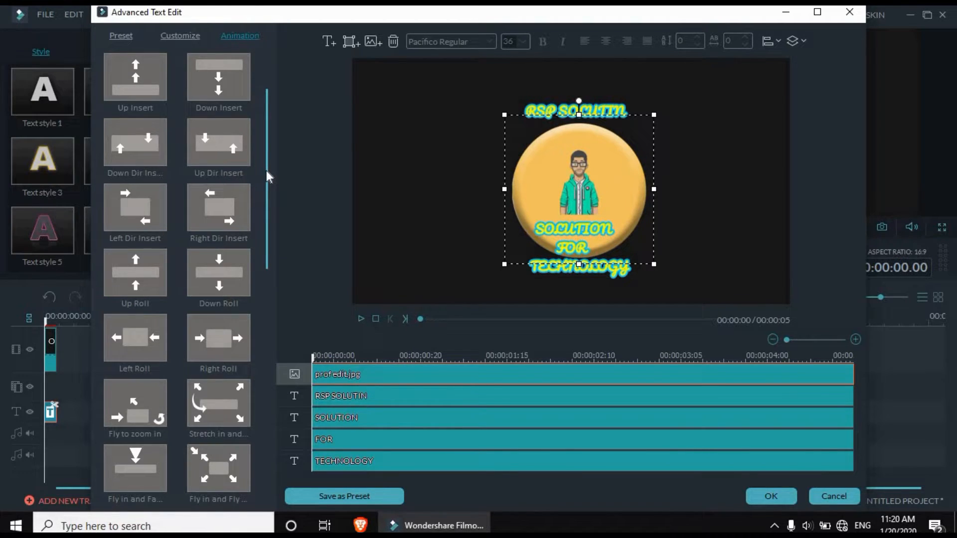
{"action": "left_click_drag", "start_coordinate": [266, 177], "coordinate": [262, 294]}
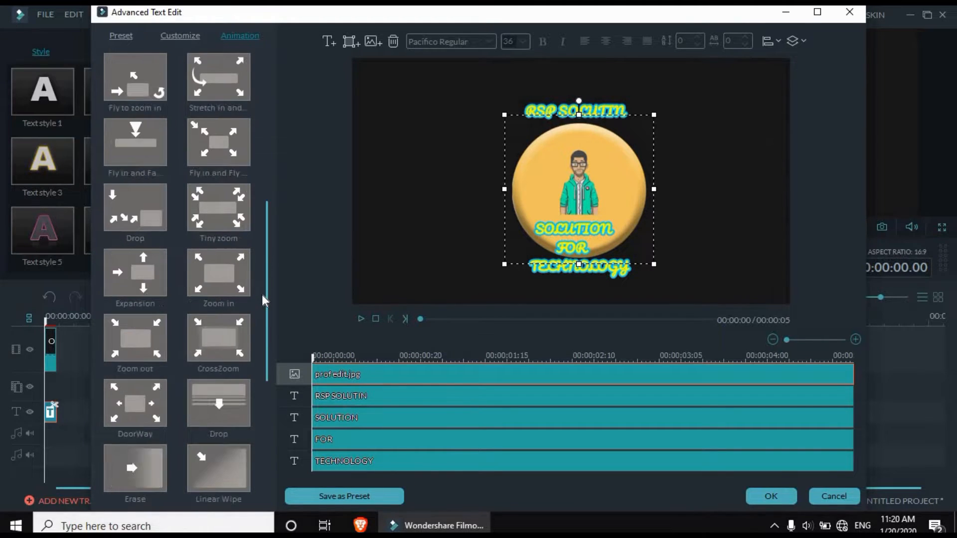
{"action": "double_click", "coordinate": [133, 422]}
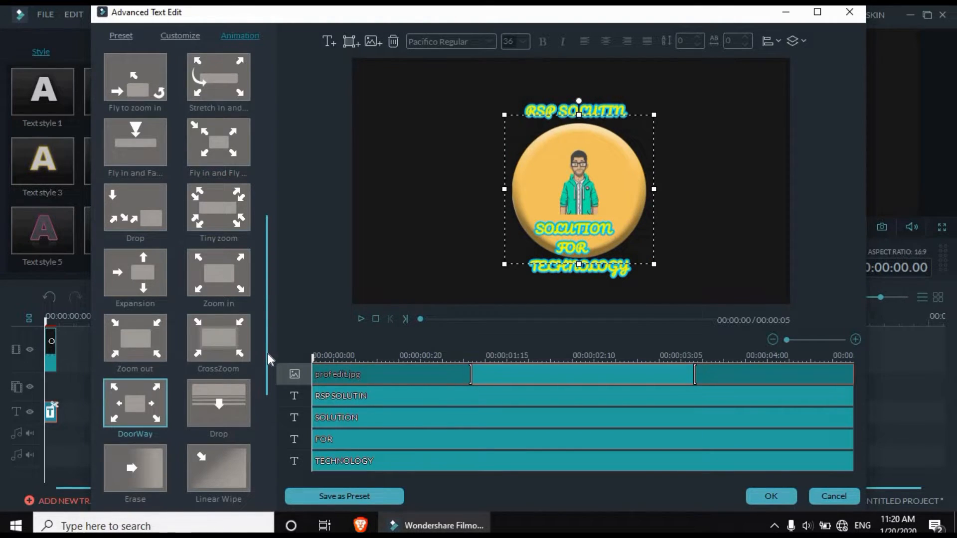
{"action": "scroll", "coordinate": [268, 369], "scroll_direction": "down", "scroll_amount": 2}
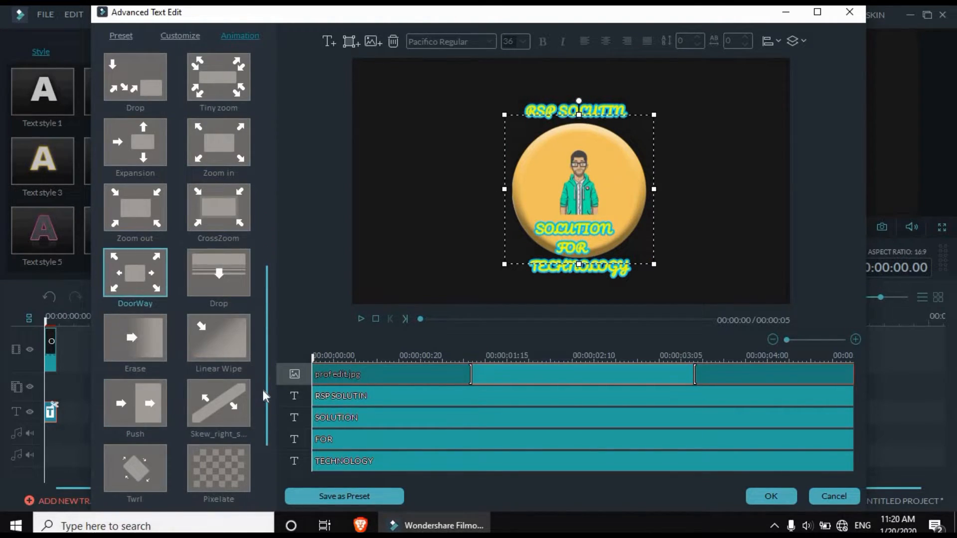
{"action": "scroll", "coordinate": [263, 404], "scroll_direction": "down", "scroll_amount": 1}
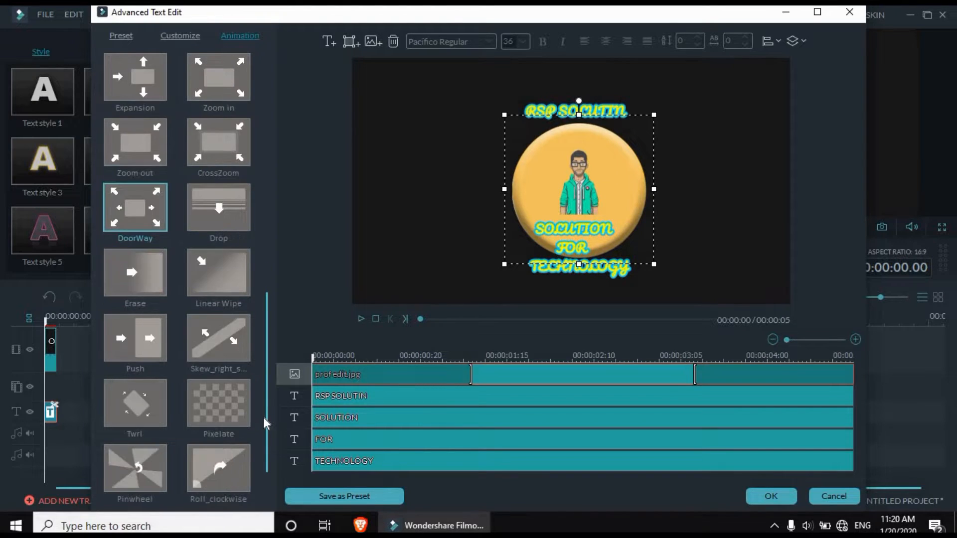
{"action": "left_click", "coordinate": [129, 464]}
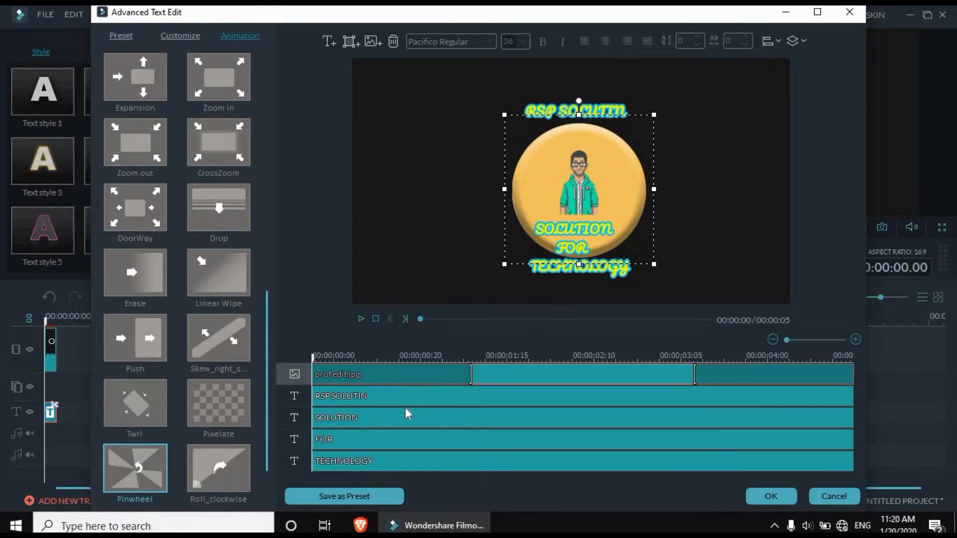
- Trim the start of the "RSP SOLUTIN" clip to the end of the profile image's opening animation and give it the Zoom out animation
{"action": "left_click", "coordinate": [339, 398]}
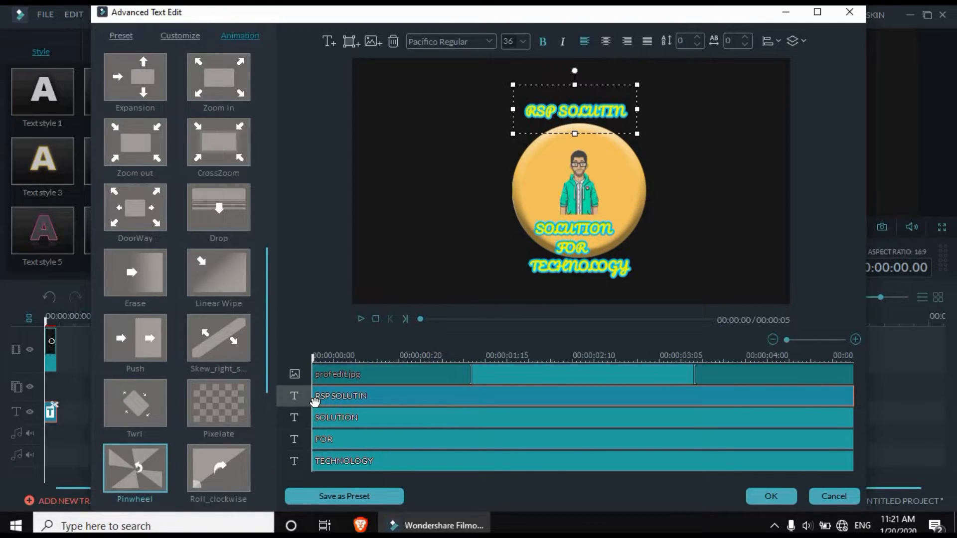
{"action": "key", "text": "space"}
{"action": "left_click_drag", "start_coordinate": [484, 405], "coordinate": [477, 404]}
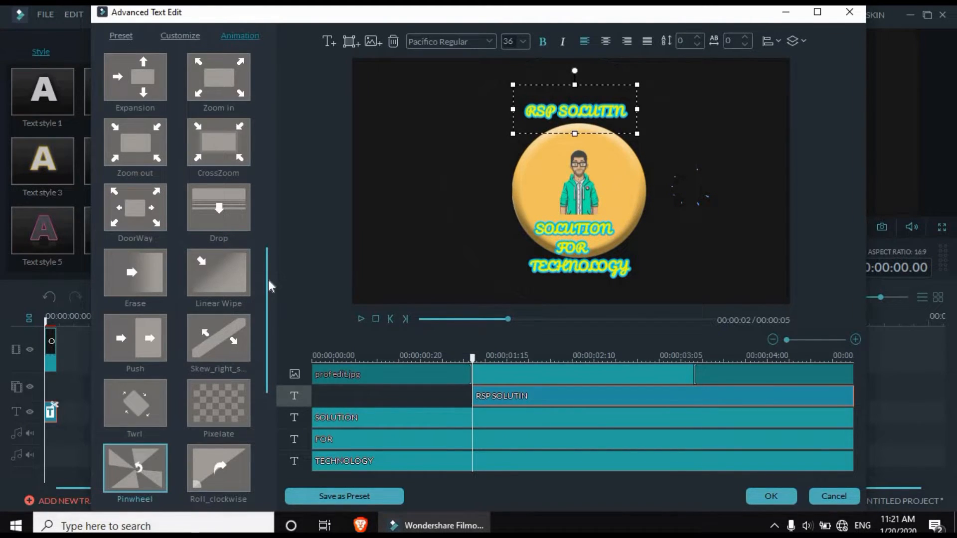
{"action": "left_click_drag", "start_coordinate": [268, 270], "coordinate": [268, 260]}
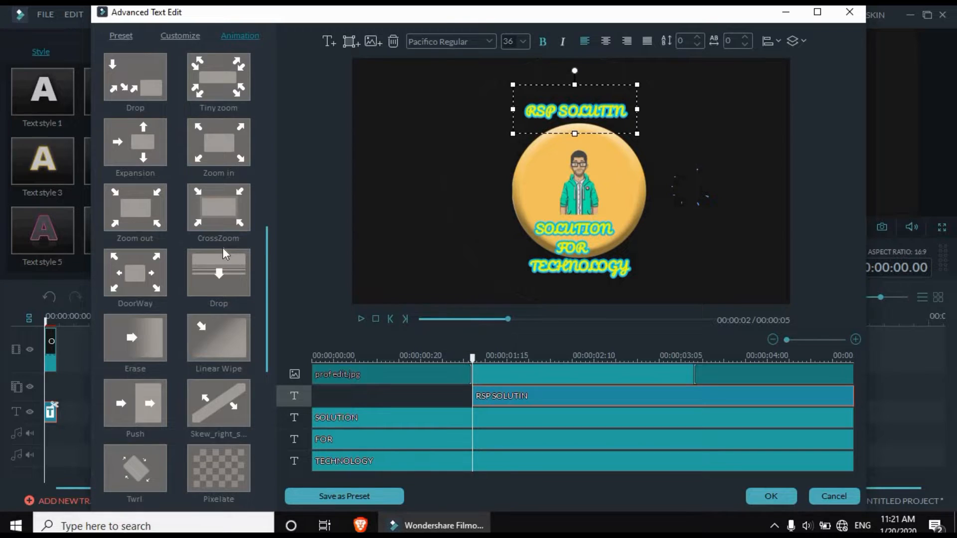
{"action": "left_click", "coordinate": [147, 209]}
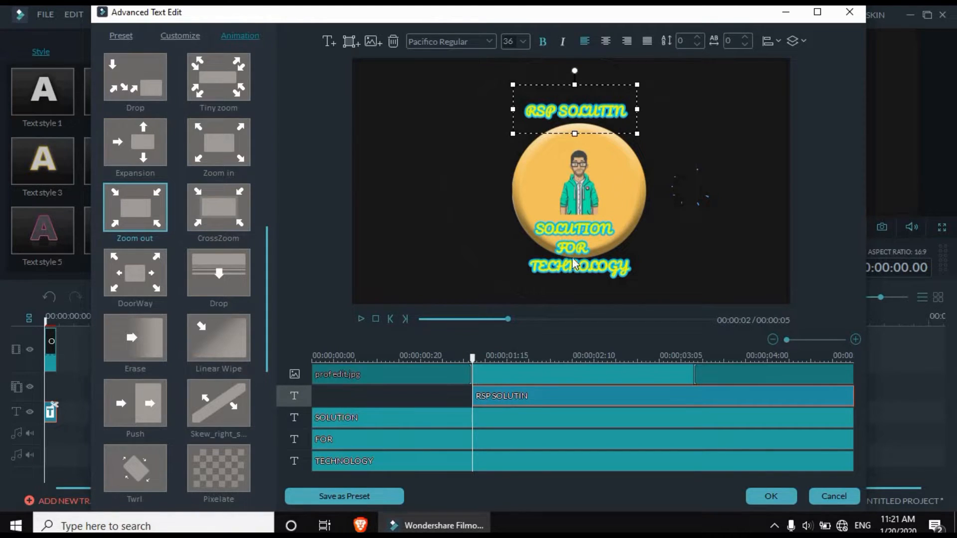
- Trim the starts of the "SOLUTION", "FOR" and "TECHNOLOGY" clips so each begins slightly after the text clip above it
{"action": "left_click", "coordinate": [373, 427]}
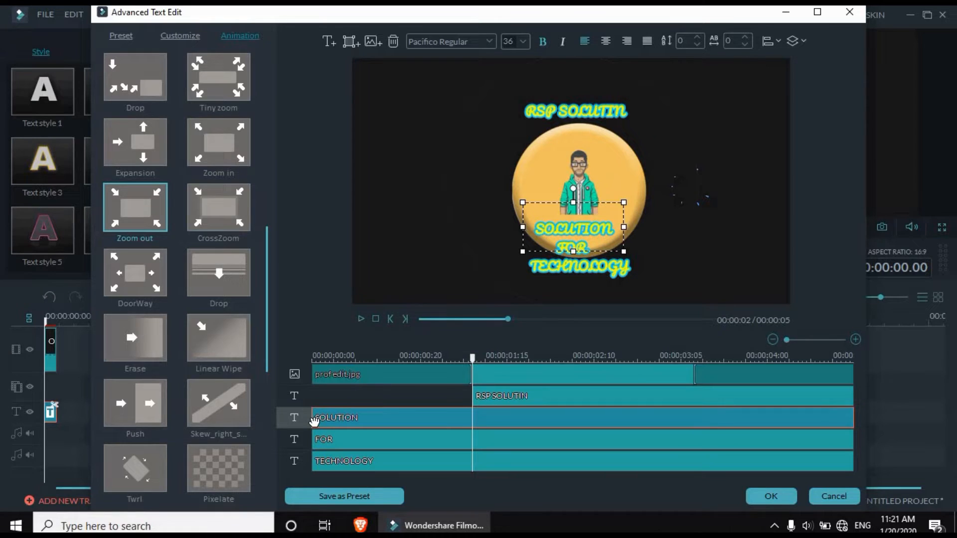
{"action": "left_click_drag", "start_coordinate": [314, 420], "coordinate": [496, 434]}
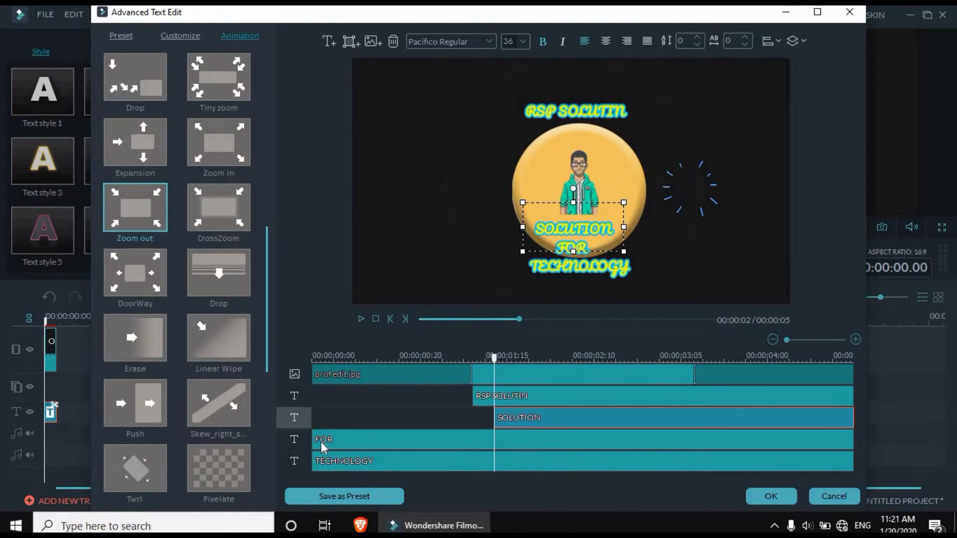
{"action": "left_click", "coordinate": [324, 443]}
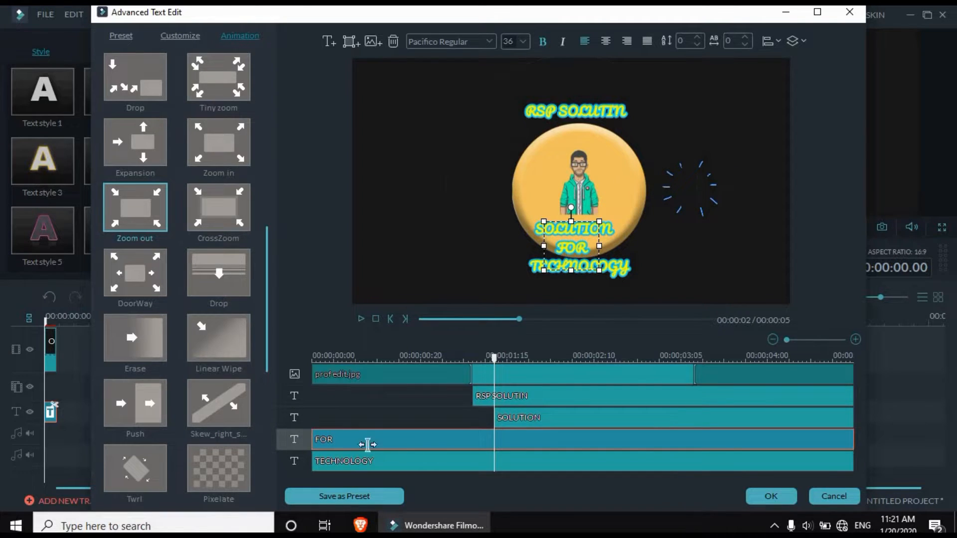
{"action": "left_click_drag", "start_coordinate": [529, 463], "coordinate": [528, 459]}
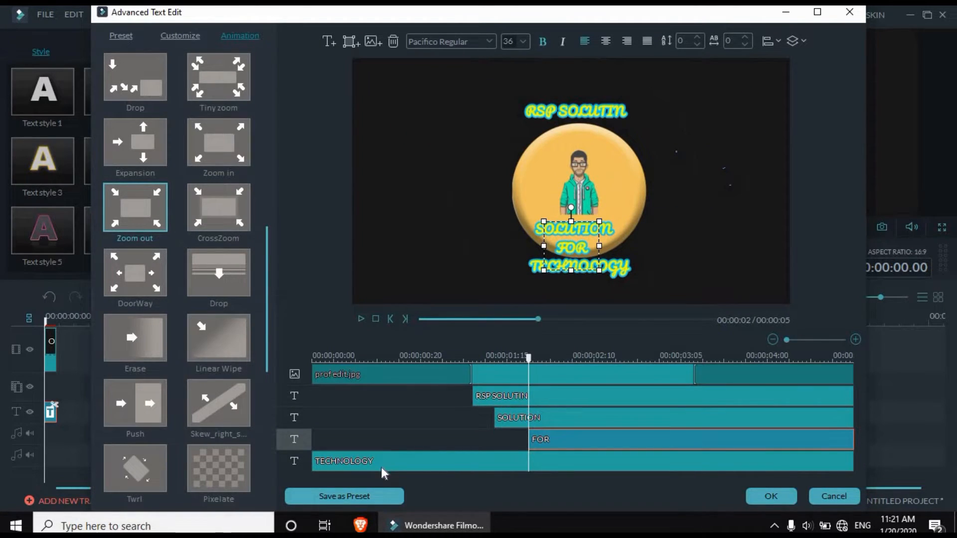
{"action": "left_click", "coordinate": [333, 471]}
{"action": "left_click", "coordinate": [454, 479]}
{"action": "left_click_drag", "start_coordinate": [519, 484], "coordinate": [545, 489]}
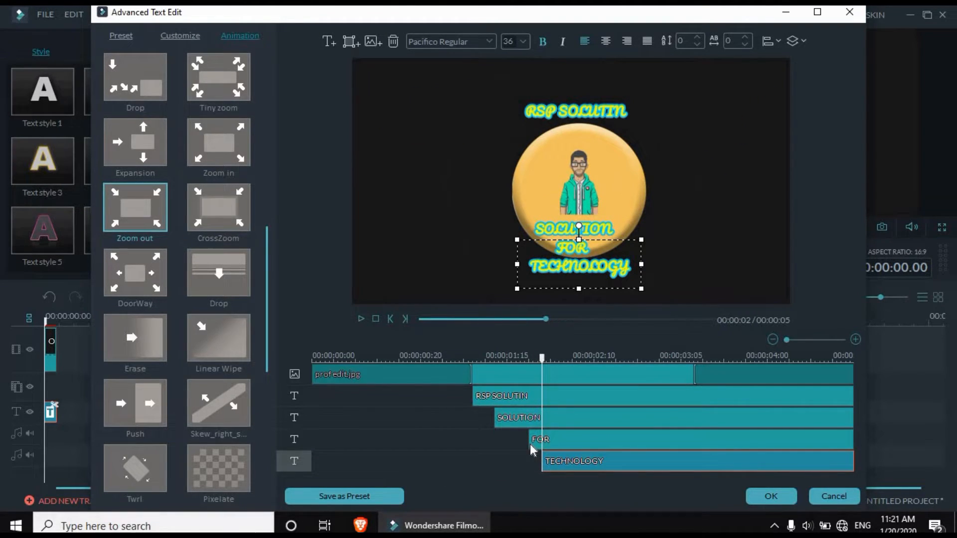
- Apply the Zoom in animation to the "SOLUTION" text
{"action": "left_click", "coordinate": [548, 226]}
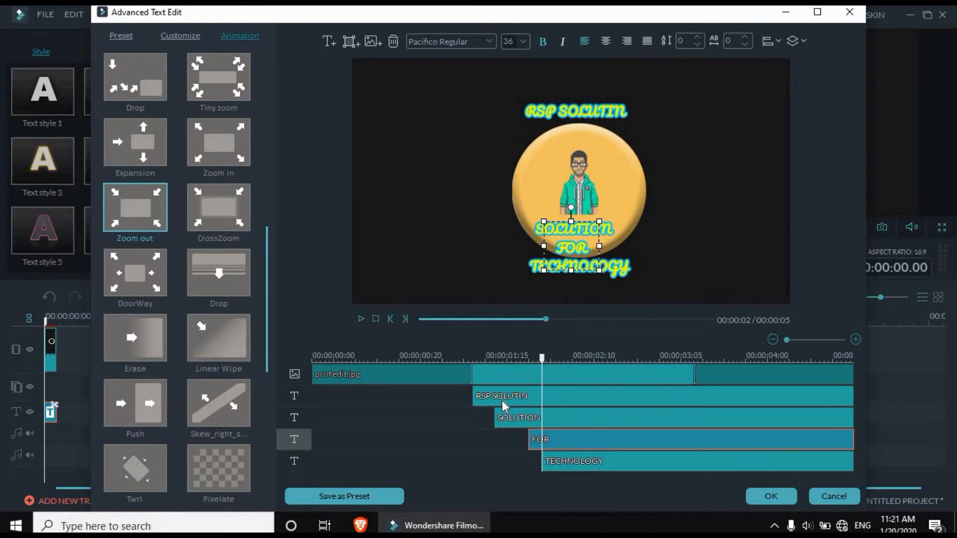
{"action": "left_click", "coordinate": [509, 418]}
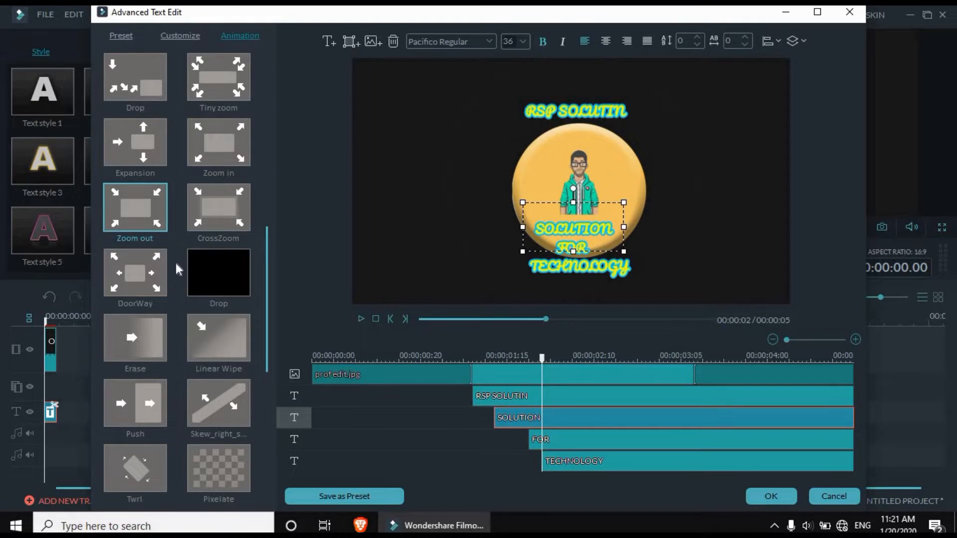
{"action": "double_click", "coordinate": [223, 154]}
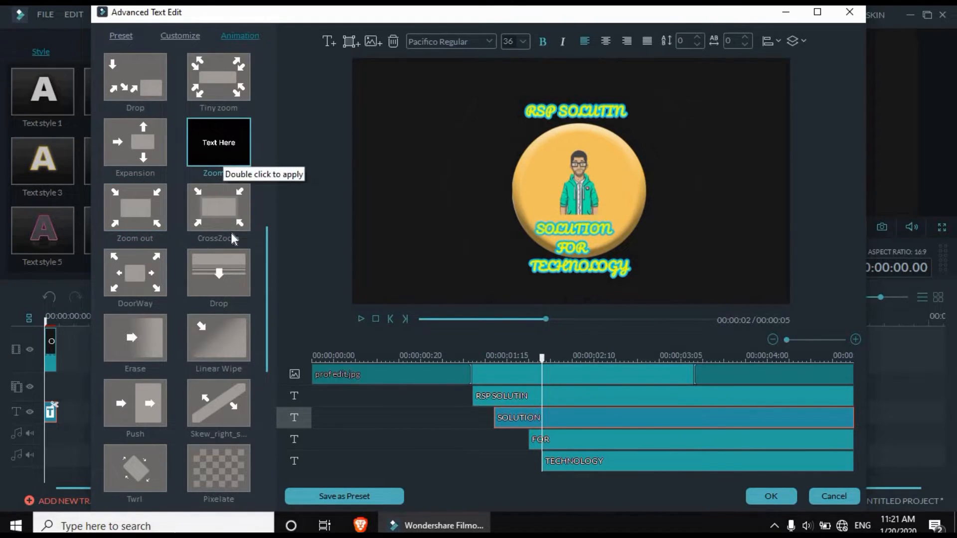
{"action": "left_click", "coordinate": [535, 418]}
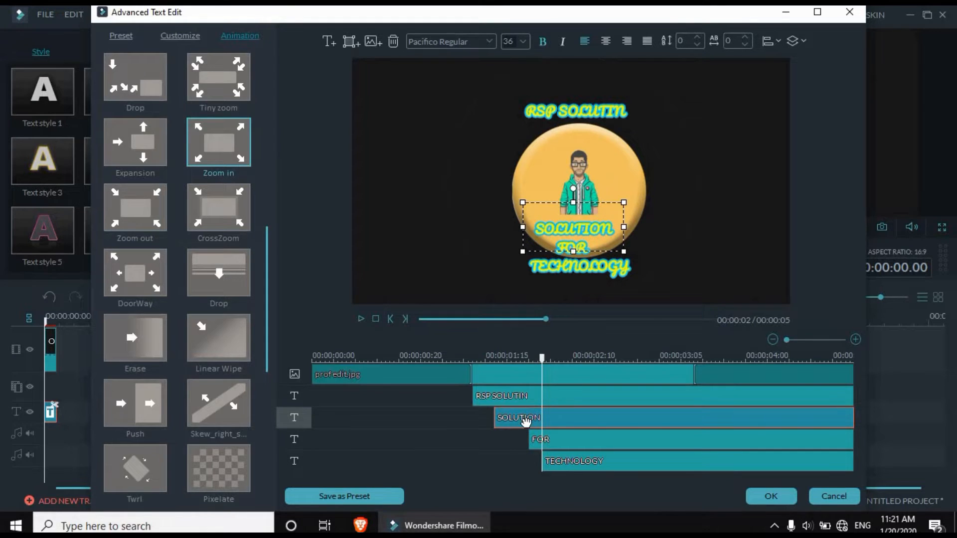
{"action": "left_click", "coordinate": [237, 158]}
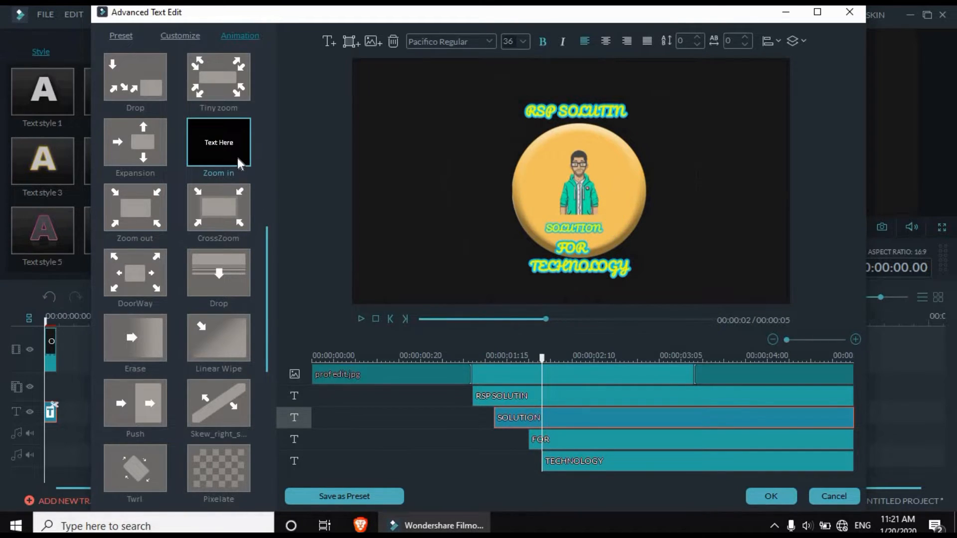
- Apply the Zoom in animation to the "FOR" and "TECHNOLOGY" texts
{"action": "left_click", "coordinate": [554, 441]}
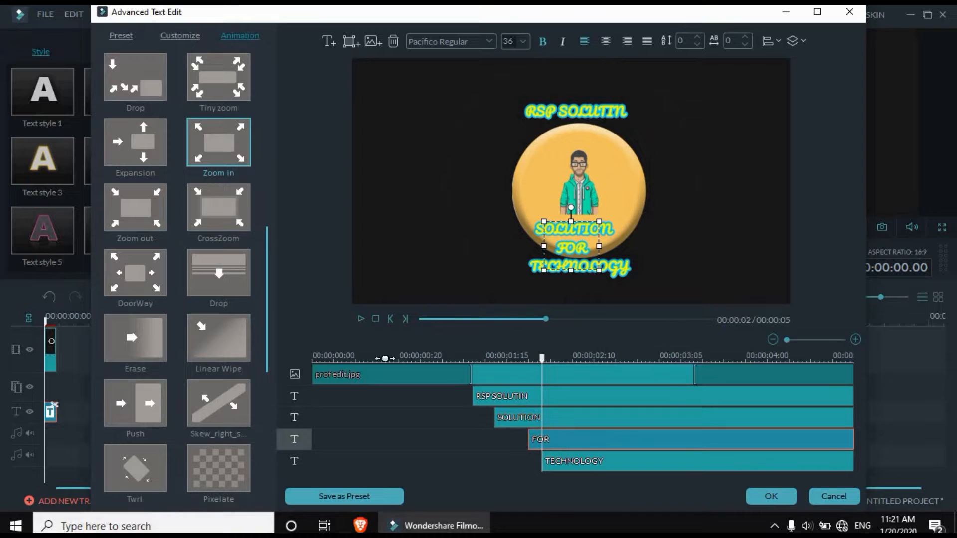
{"action": "left_click", "coordinate": [223, 158]}
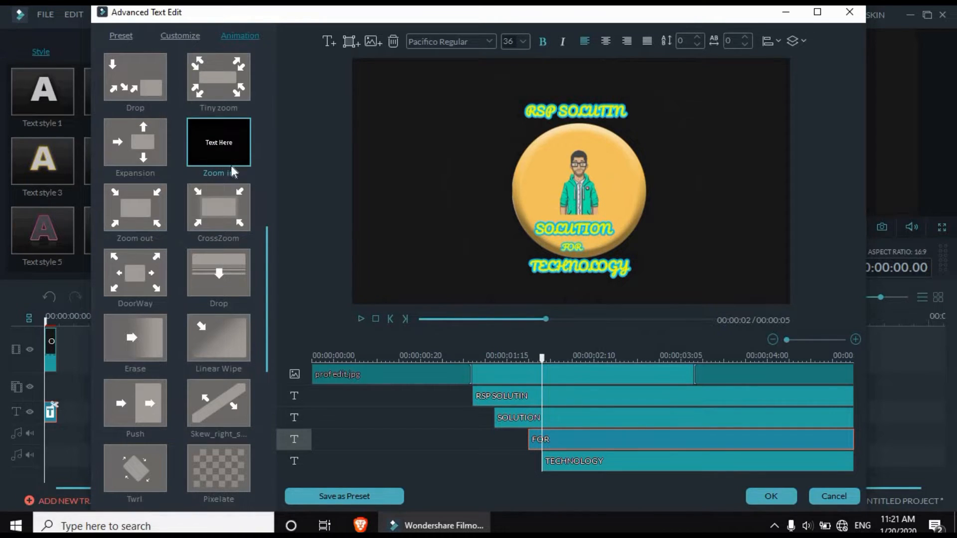
{"action": "left_click", "coordinate": [572, 469]}
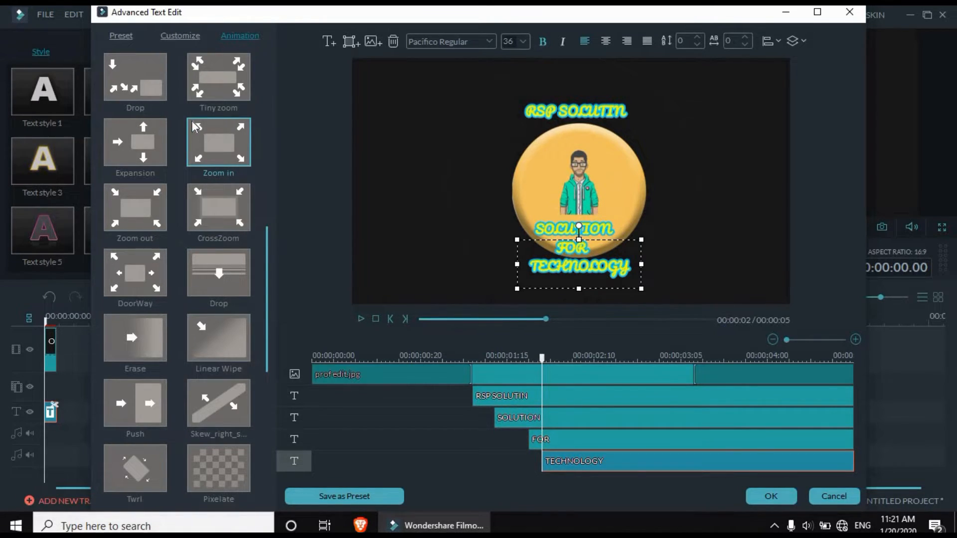
{"action": "double_click", "coordinate": [217, 144]}
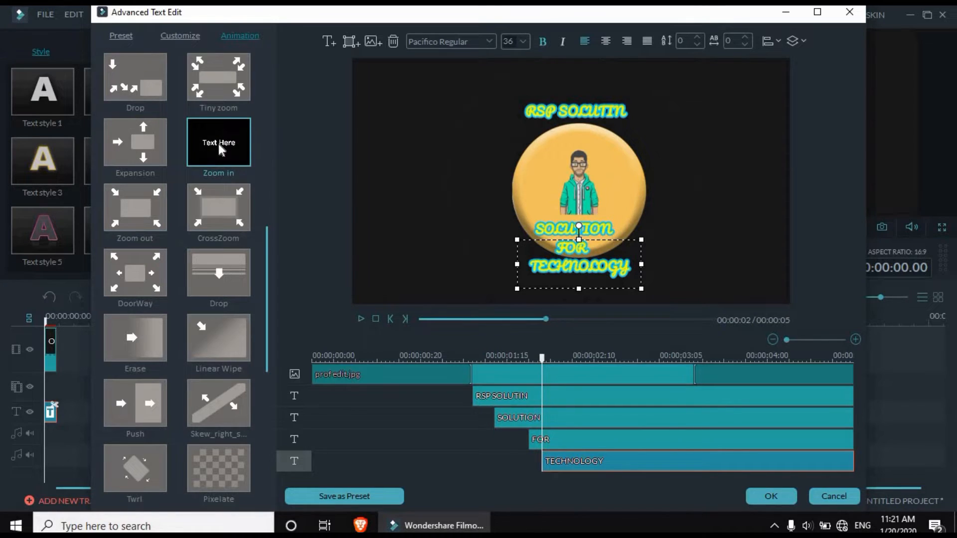
- Confirm the advanced text edits, finish editing the title and play the intro from the timeline
{"action": "left_click", "coordinate": [767, 497]}
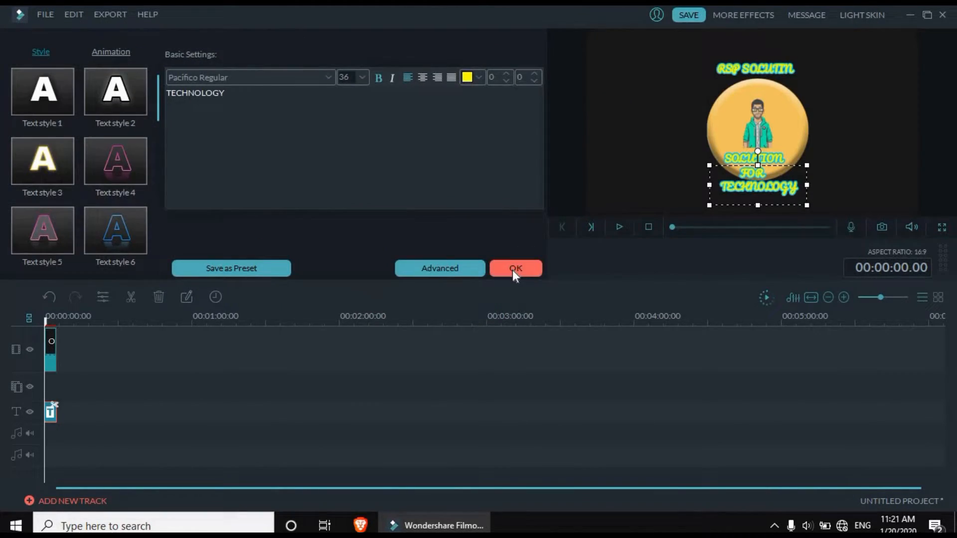
{"action": "left_click", "coordinate": [514, 269]}
{"action": "left_click", "coordinate": [79, 335]}
{"action": "key", "text": "space"}
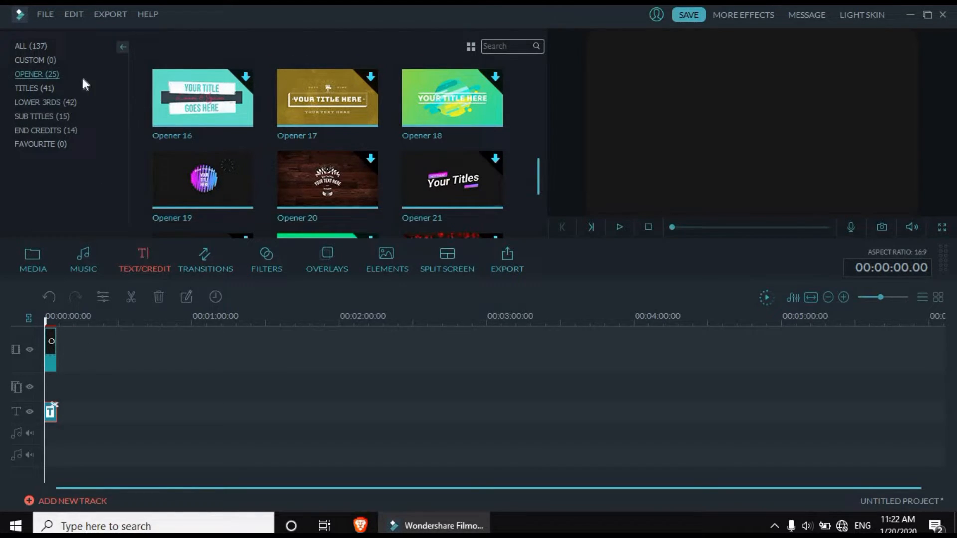
- Set up a video export in MP4 format, named "IN" and saved to the Desktop
{"action": "left_click", "coordinate": [111, 13]}
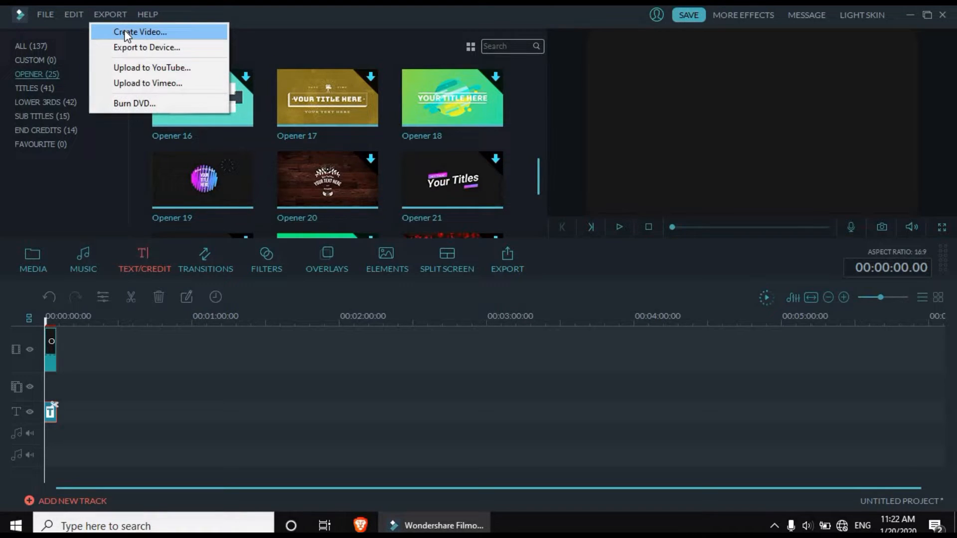
{"action": "left_click", "coordinate": [126, 32]}
{"action": "left_click", "coordinate": [606, 119]}
{"action": "left_click_drag", "start_coordinate": [606, 119], "coordinate": [479, 142]}
{"action": "type", "text": "IN"}
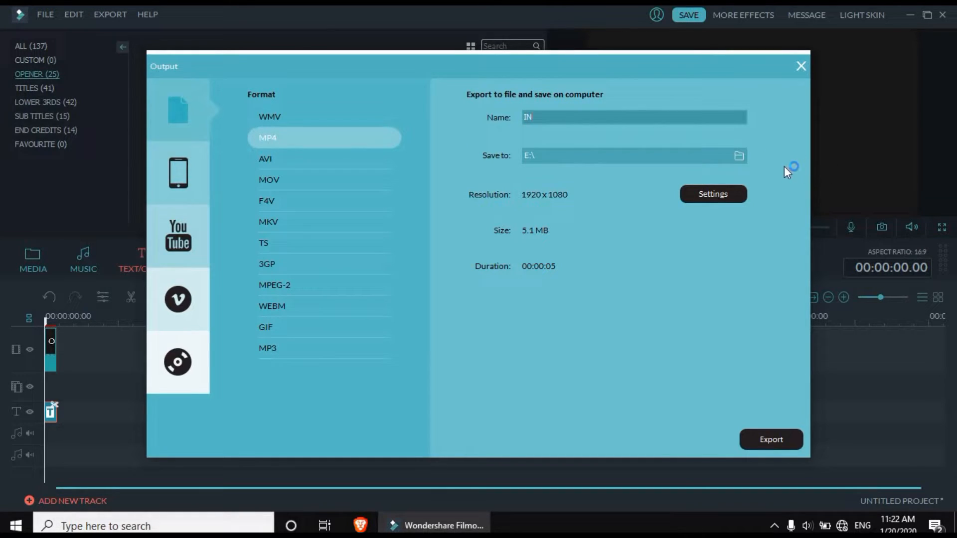
{"action": "left_click", "coordinate": [740, 156]}
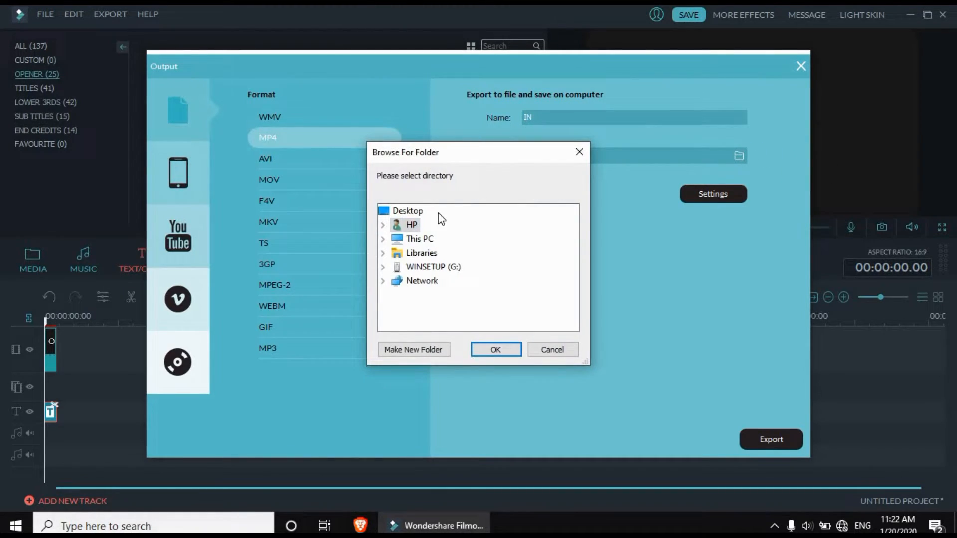
{"action": "left_click", "coordinate": [499, 350]}
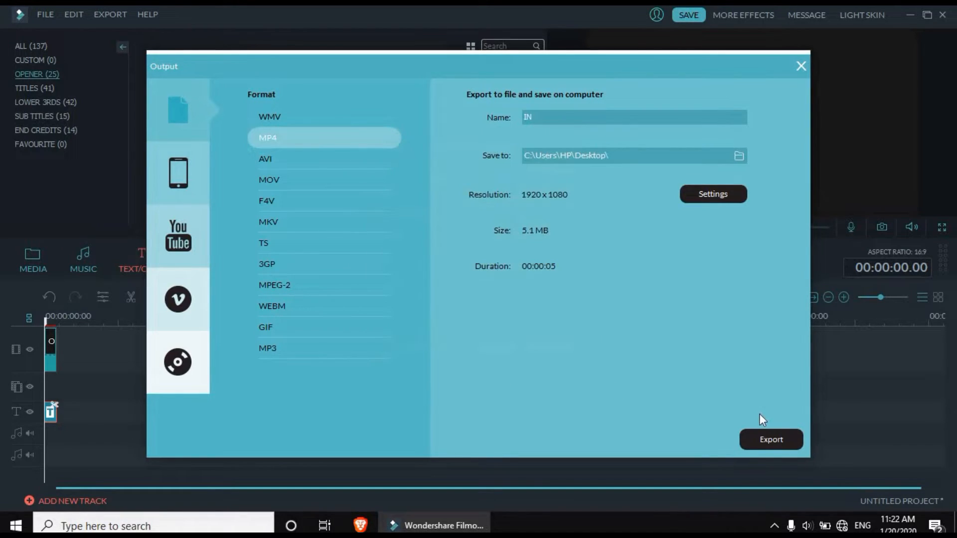
- Export the intro video and close the export windows once the conversion is complete
{"action": "left_click", "coordinate": [749, 442]}
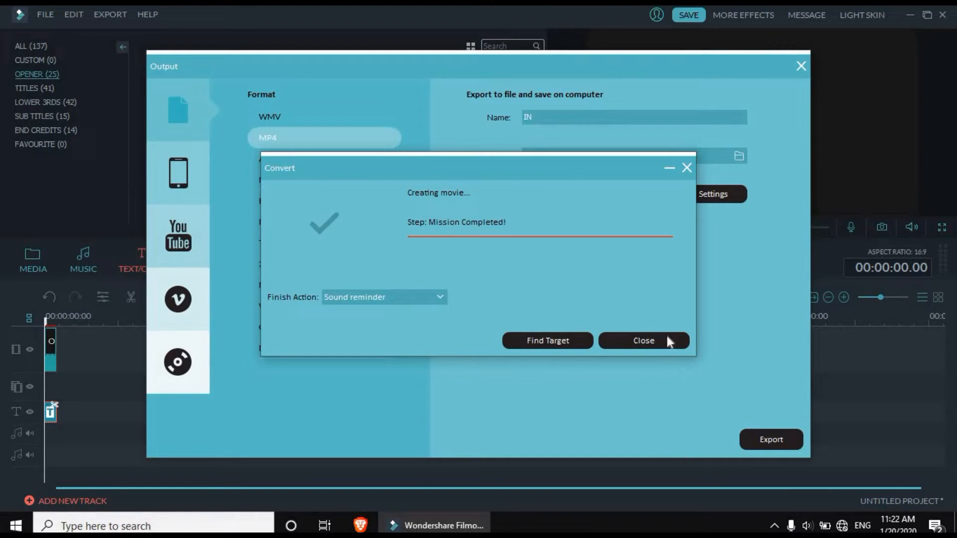
{"action": "left_click", "coordinate": [663, 340]}
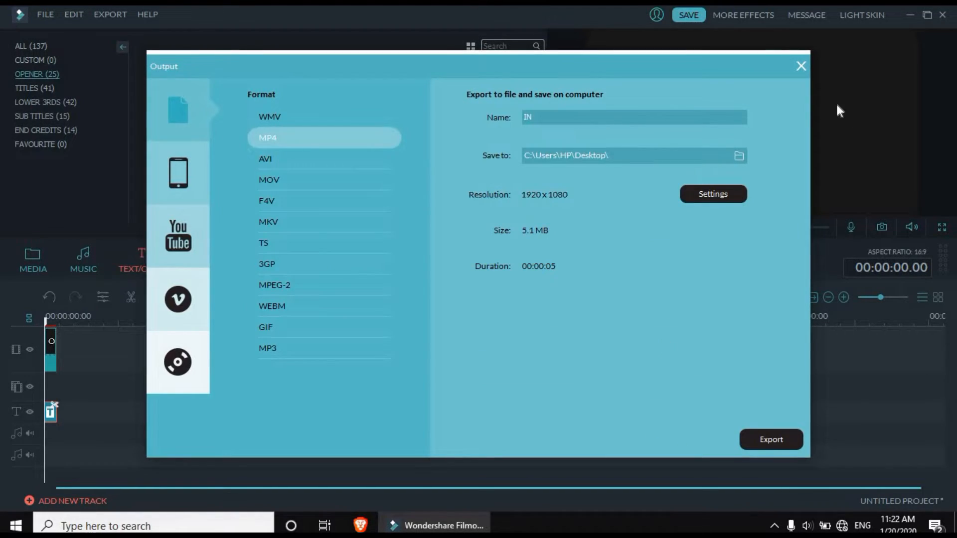
{"action": "left_click", "coordinate": [803, 67]}
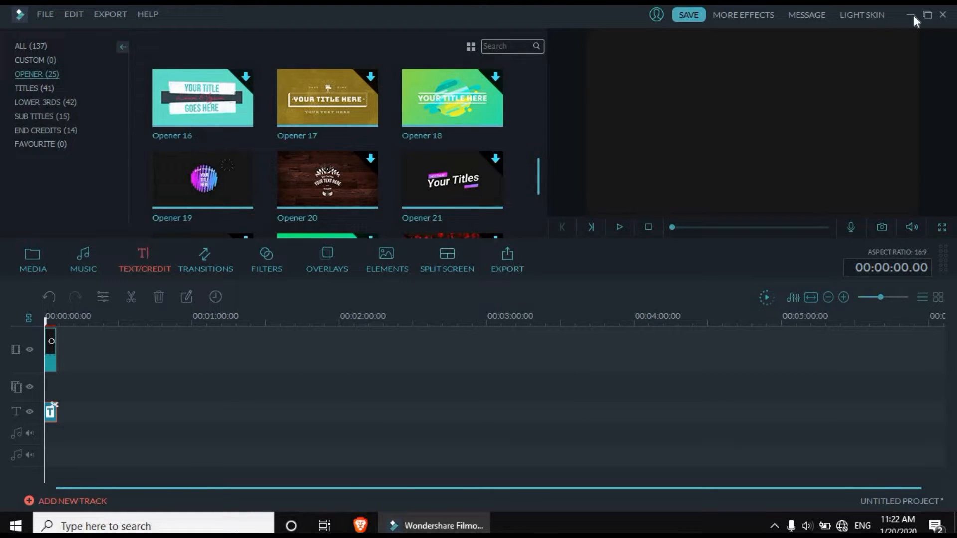
- Play the exported "IN" video from the desktop in VLC media player in full screen, then close the player
{"action": "left_click", "coordinate": [911, 16]}
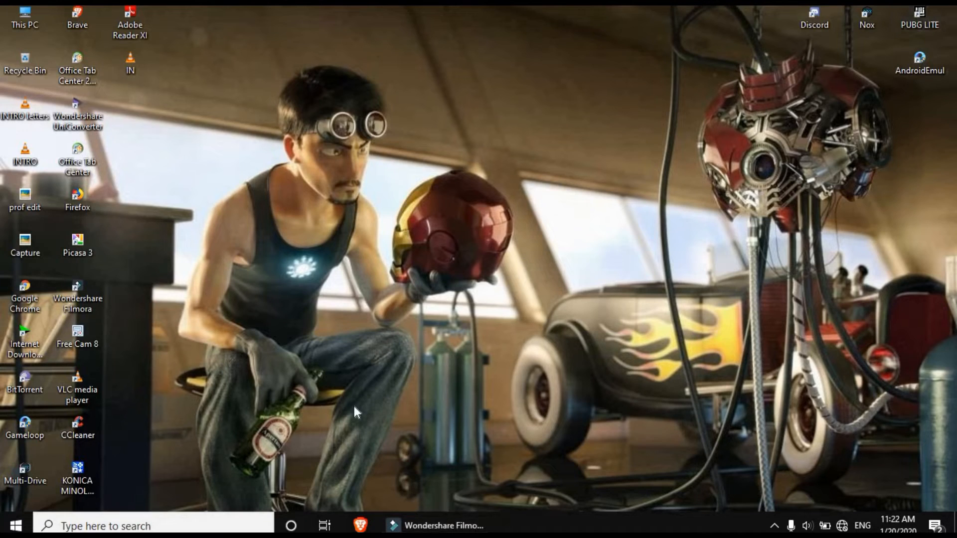
{"action": "double_click", "coordinate": [126, 70]}
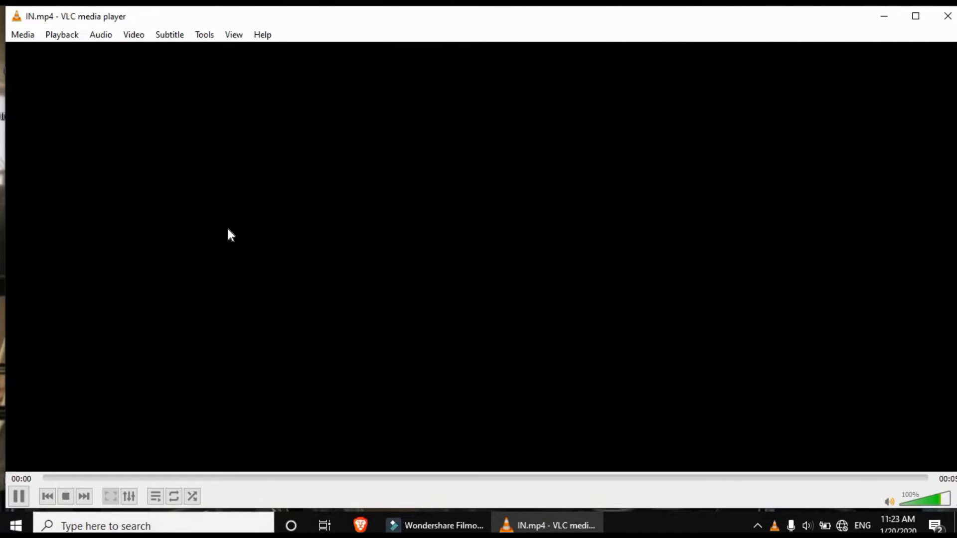
{"action": "double_click", "coordinate": [228, 229]}
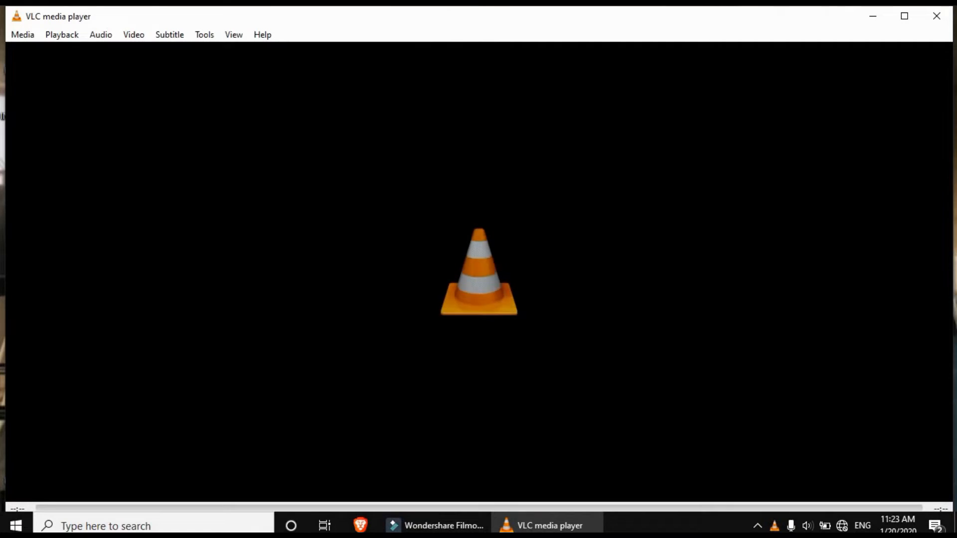
{"action": "left_click", "coordinate": [936, 15]}
- Switch back to Filmora and delete all the Opener 19 clips from the timeline
{"action": "left_click", "coordinate": [442, 525]}
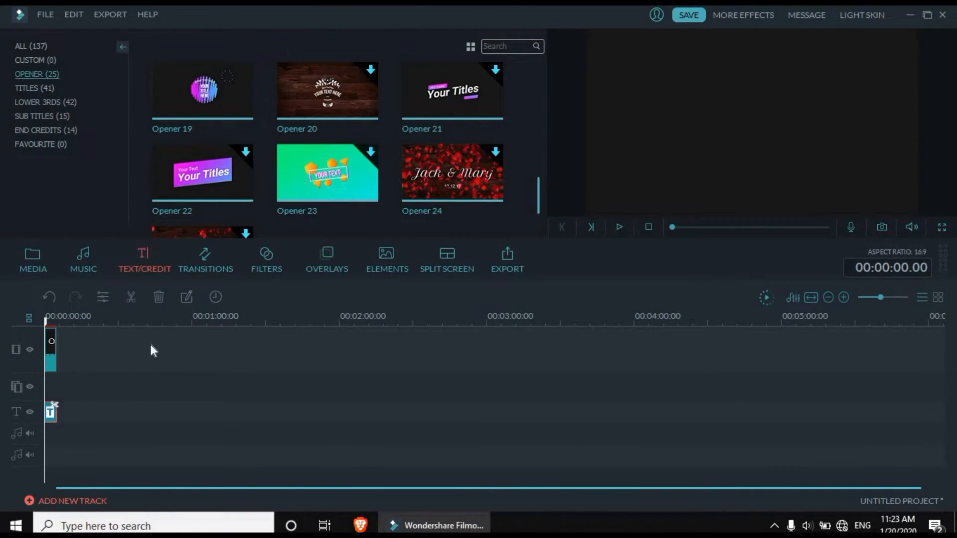
{"action": "left_click_drag", "start_coordinate": [86, 423], "coordinate": [22, 322]}
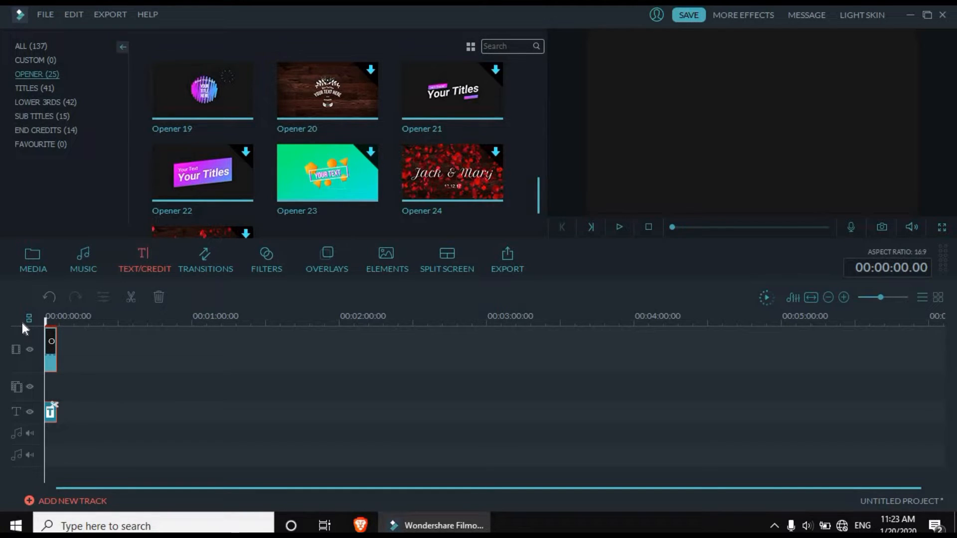
{"action": "key", "text": "Delete"}
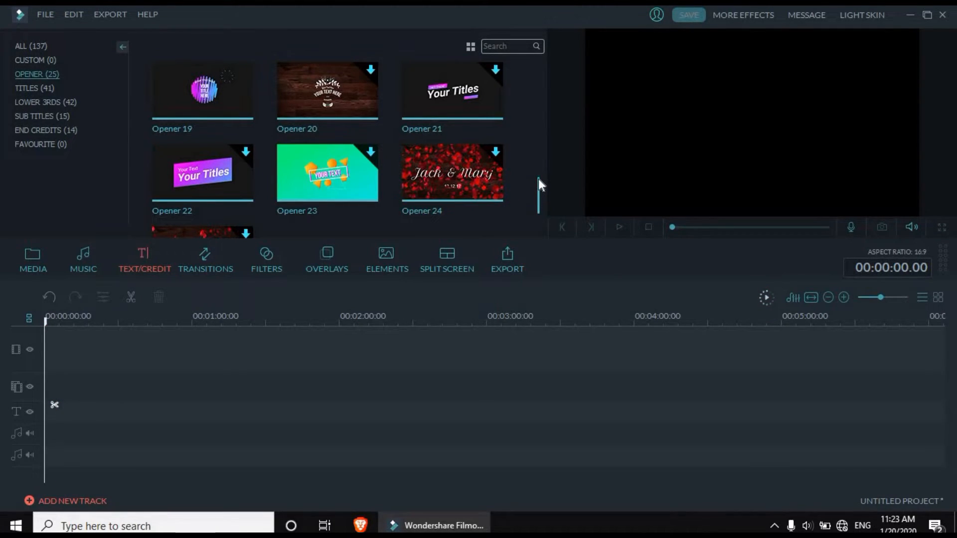
- Add the Opener 10 template to the start of the empty timeline
{"action": "scroll", "coordinate": [539, 178], "scroll_direction": "up", "scroll_amount": 2}
{"action": "left_click_drag", "start_coordinate": [540, 157], "coordinate": [540, 127]}
{"action": "scroll", "coordinate": [504, 126], "scroll_direction": "up", "scroll_amount": 1}
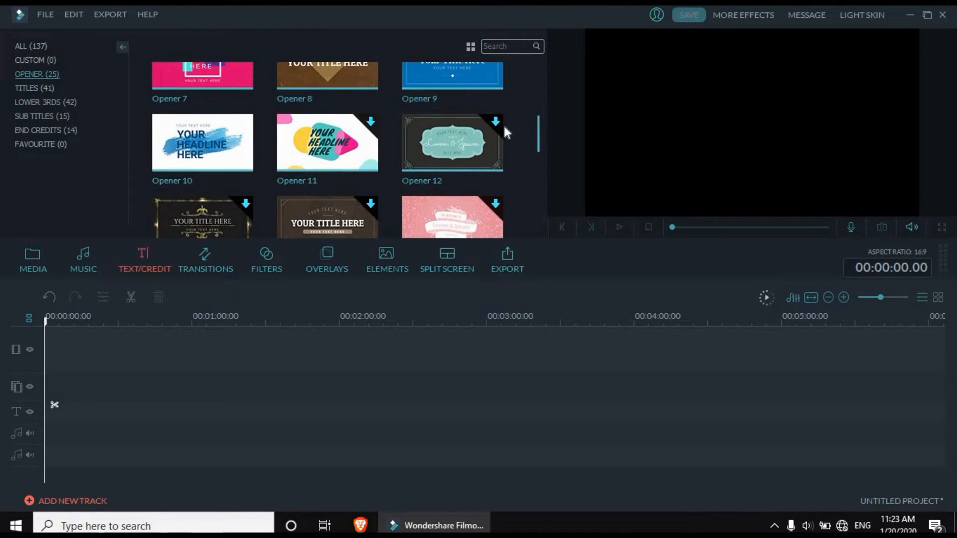
{"action": "left_click", "coordinate": [224, 142]}
{"action": "left_click_drag", "start_coordinate": [63, 350], "coordinate": [57, 357]}
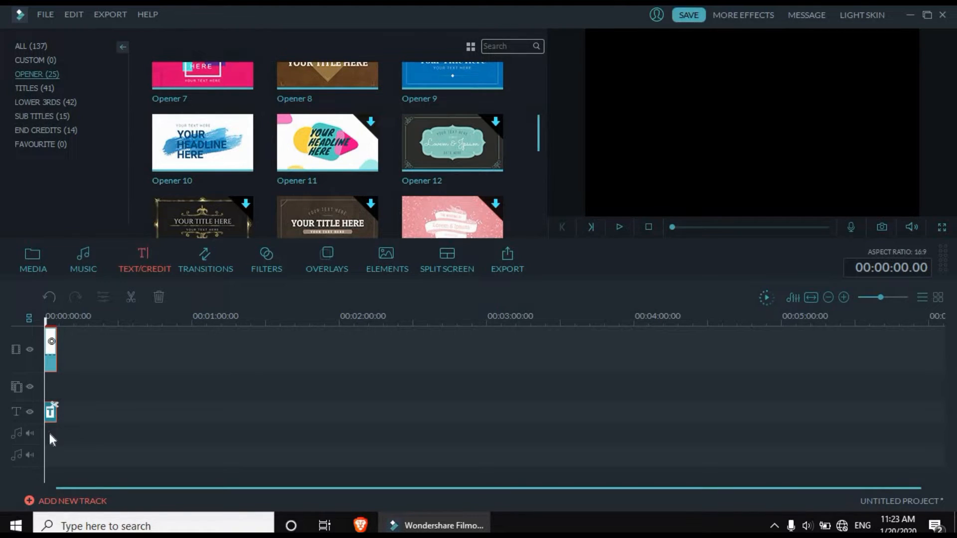
- Open the Opener 10 title for advanced editing and delete its "YOUR", "YOUR TEXT HERE", "HEADLINE" and "HERE" texts
{"action": "double_click", "coordinate": [52, 421]}
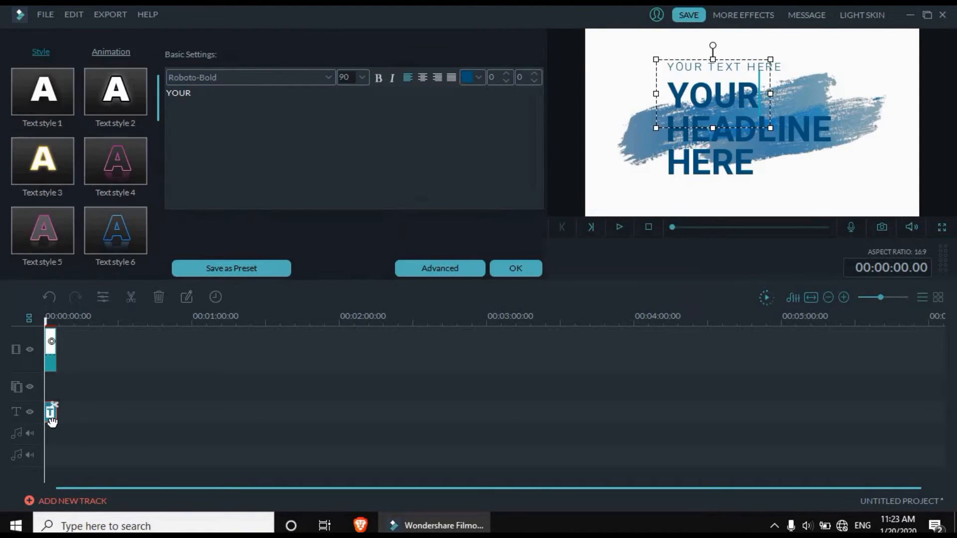
{"action": "left_click", "coordinate": [433, 267]}
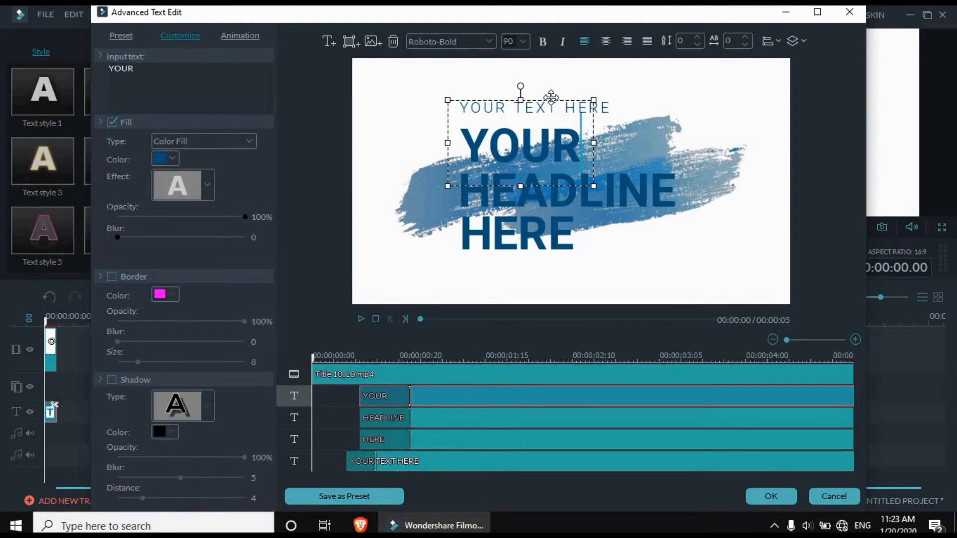
{"action": "left_click", "coordinate": [538, 137]}
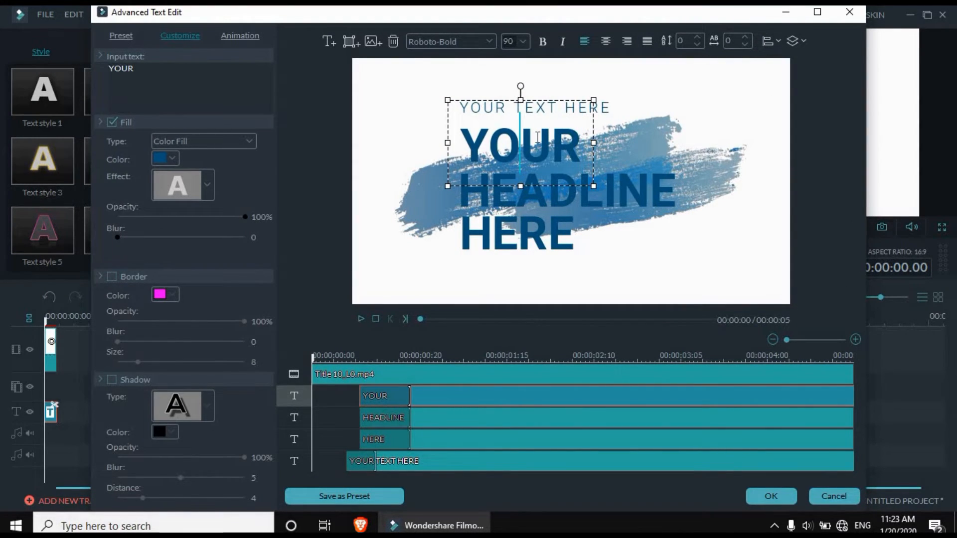
{"action": "left_click", "coordinate": [391, 40]}
{"action": "left_click", "coordinate": [507, 110]}
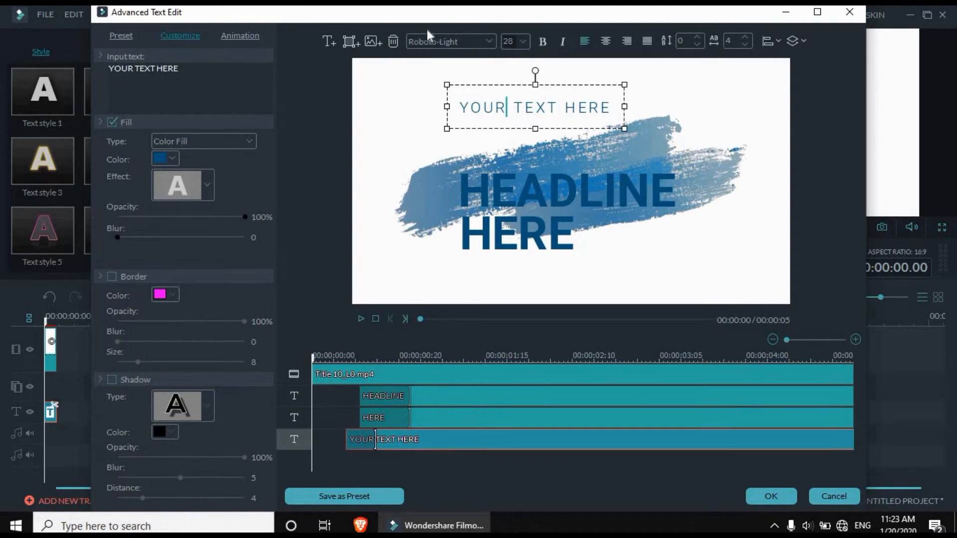
{"action": "left_click", "coordinate": [394, 40]}
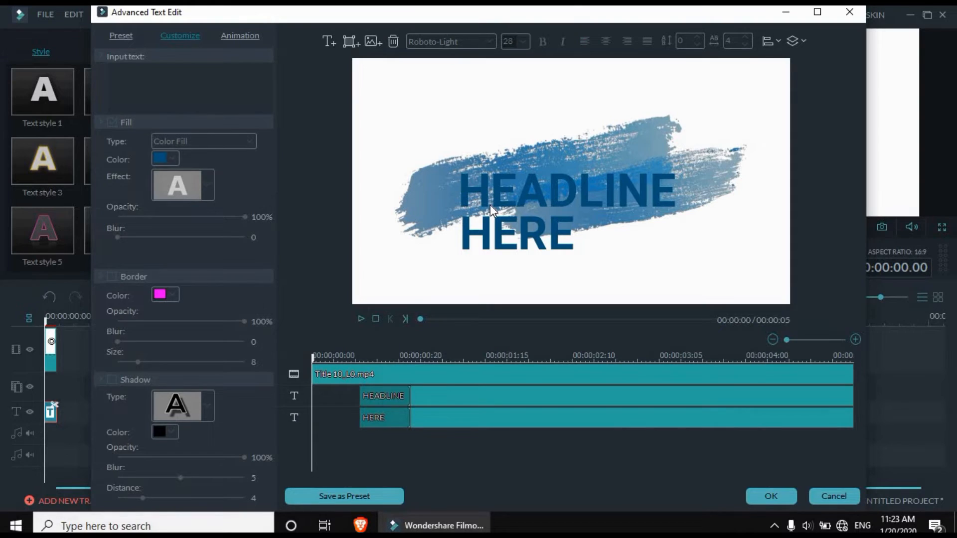
{"action": "key", "text": "Delete"}
{"action": "left_click", "coordinate": [522, 194]}
{"action": "left_click", "coordinate": [398, 43]}
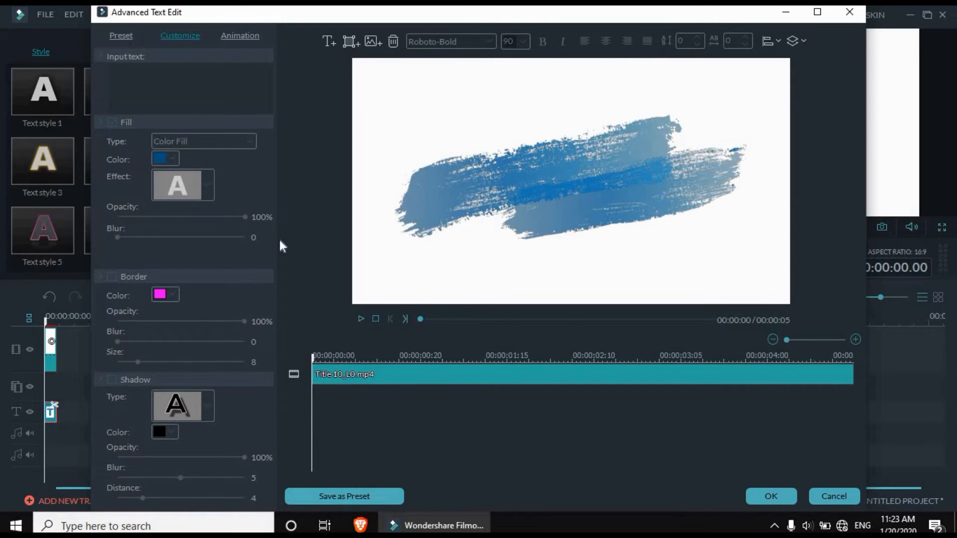
- Add a new text box over the blue brush stroke reading "WELCOME" and "FRIENDS" on two lines
{"action": "left_click", "coordinate": [328, 39]}
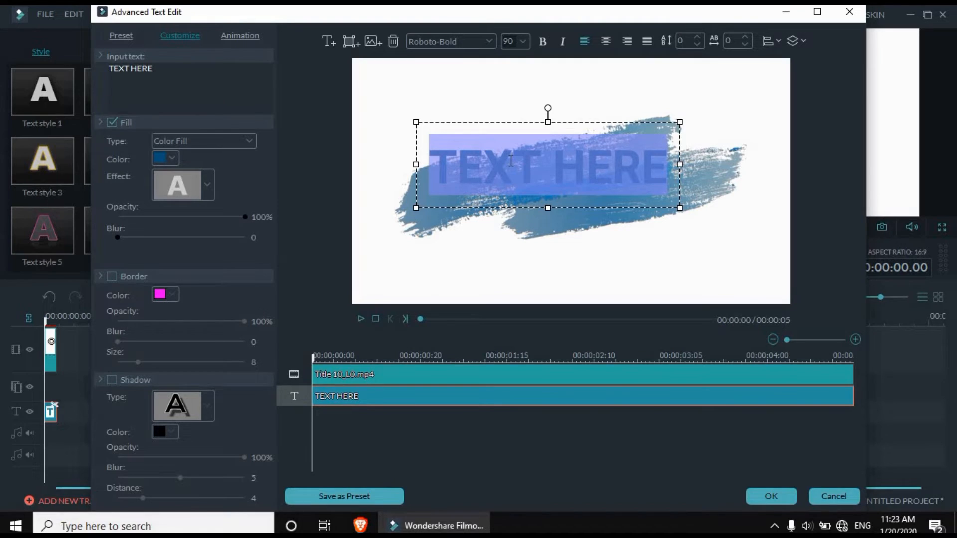
{"action": "type", "text": "WELCOM"}
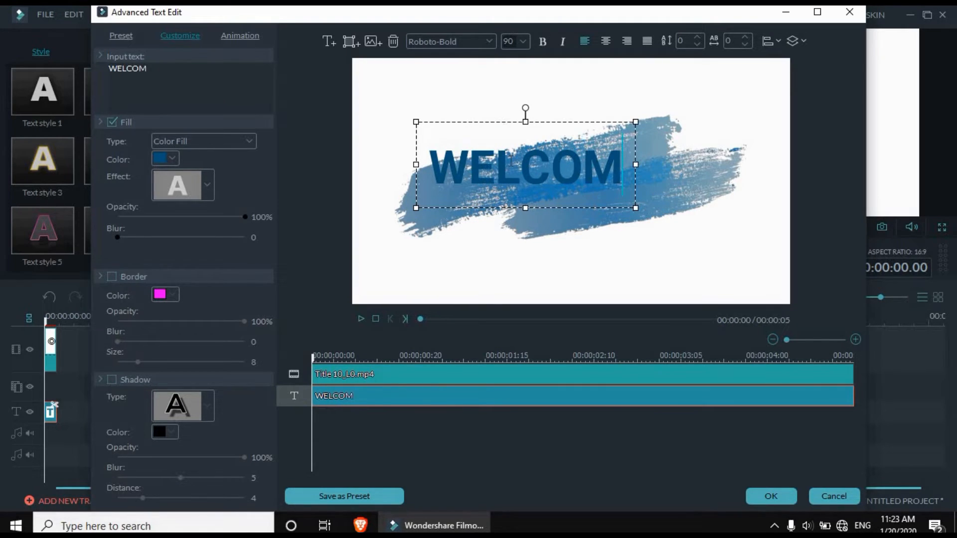
{"action": "type", "text": "E"}
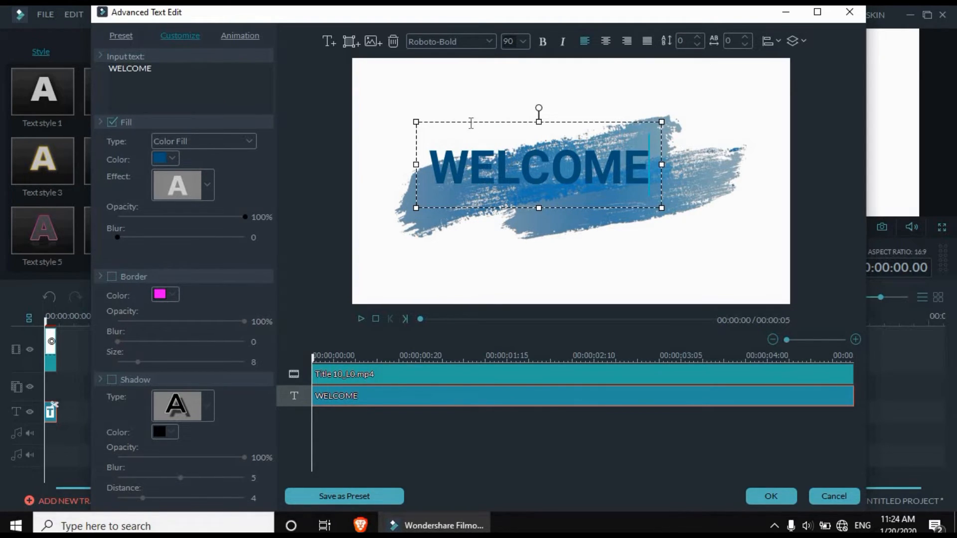
{"action": "key", "text": "Return"}
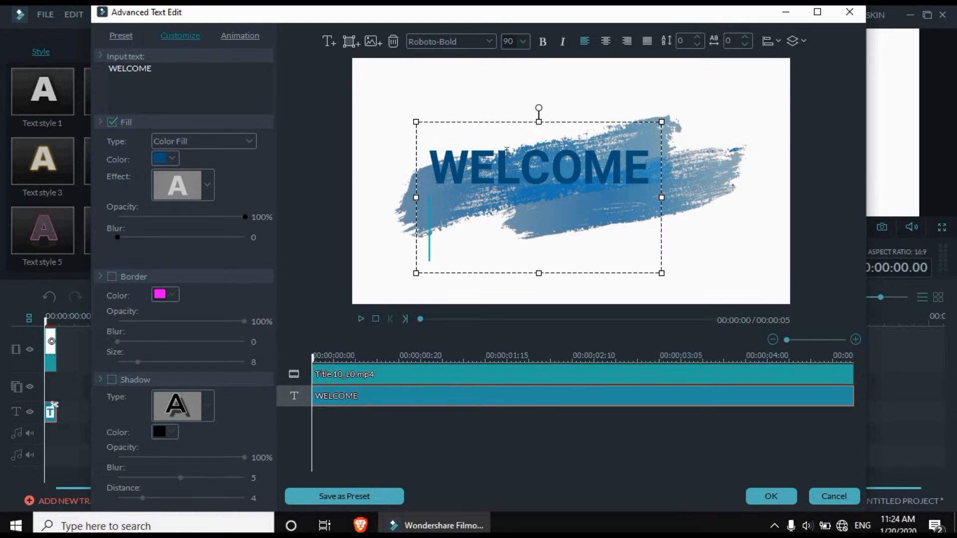
{"action": "type", "text": "FRNDS"}
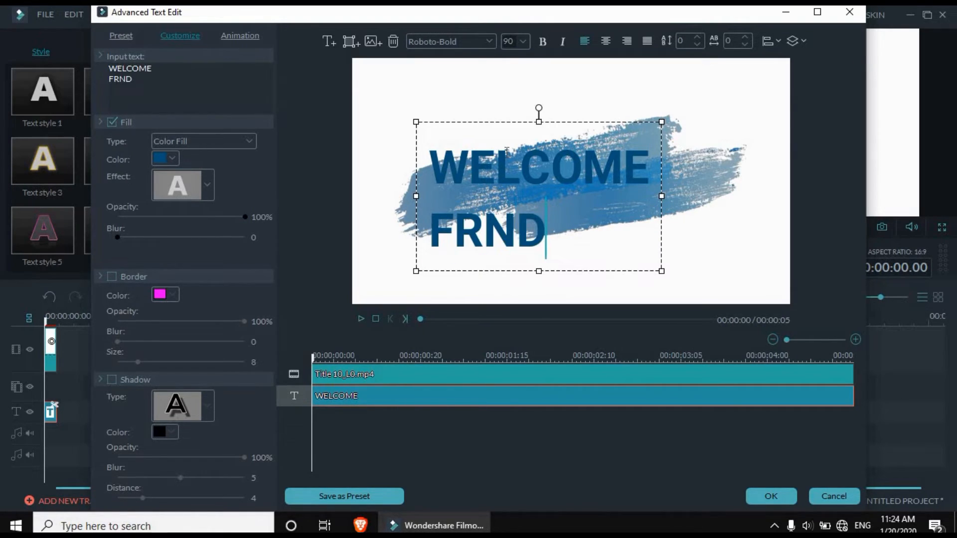
{"action": "key", "text": "BackSpace"}
{"action": "key", "text": "BackSpace"}
{"action": "key", "text": "BackSpace"}
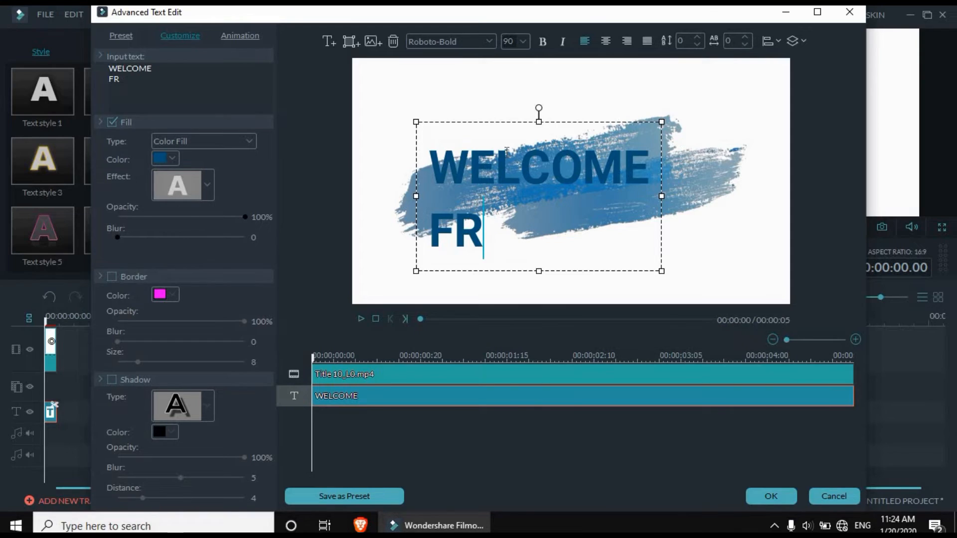
{"action": "type", "text": "IEN"}
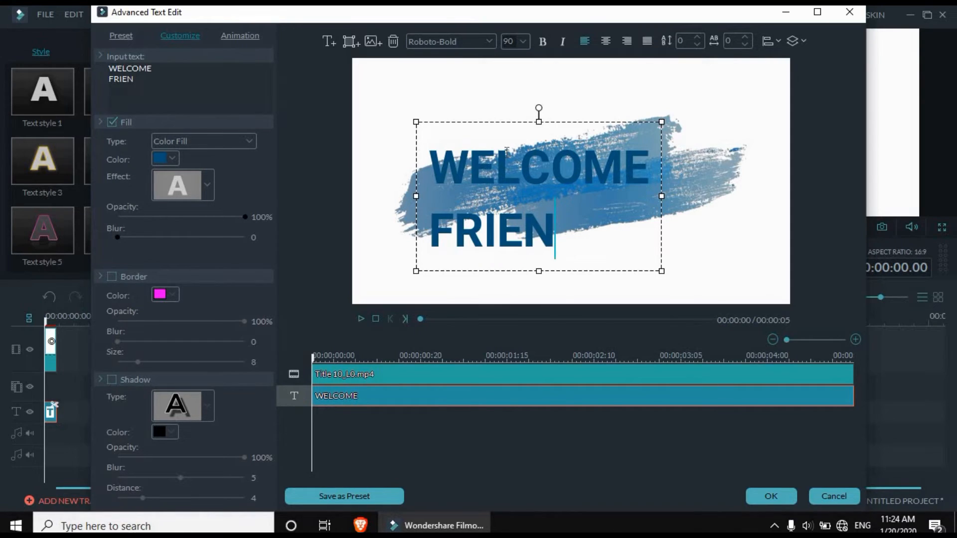
{"action": "type", "text": "DS"}
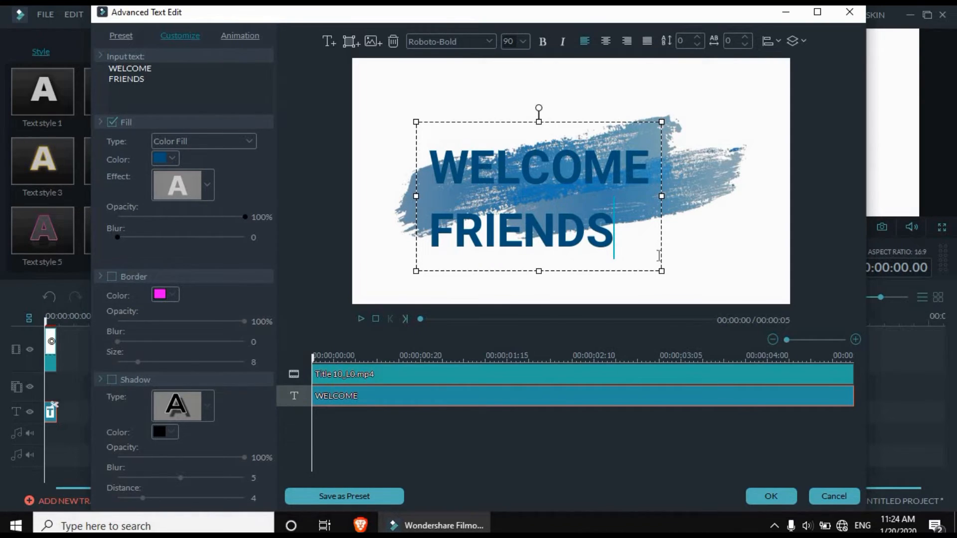
- Shrink the "WELCOME FRIENDS" text box to fit within the blue brush stroke's height and play the title preview
{"action": "left_click_drag", "start_coordinate": [662, 270], "coordinate": [656, 184]}
{"action": "left_click_drag", "start_coordinate": [653, 246], "coordinate": [632, 235]}
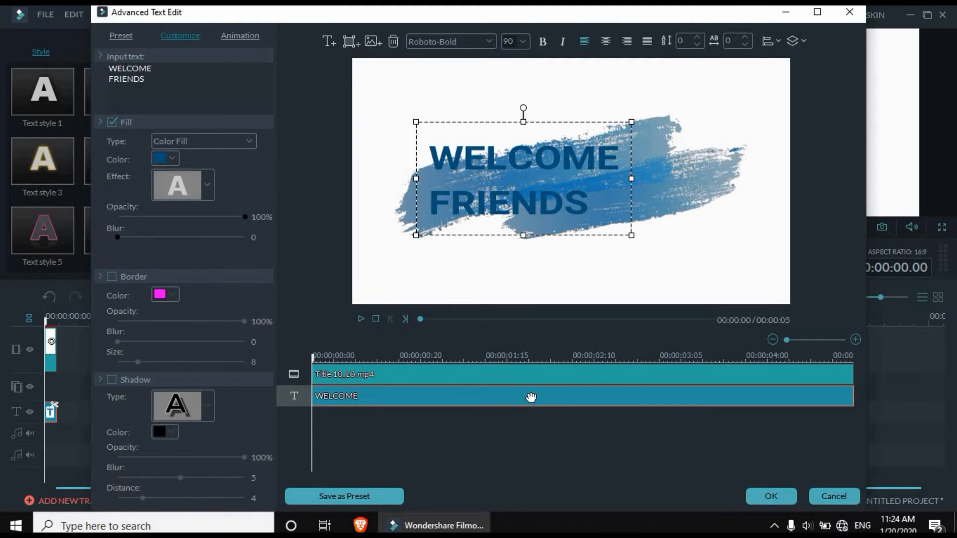
{"action": "key", "text": "space"}
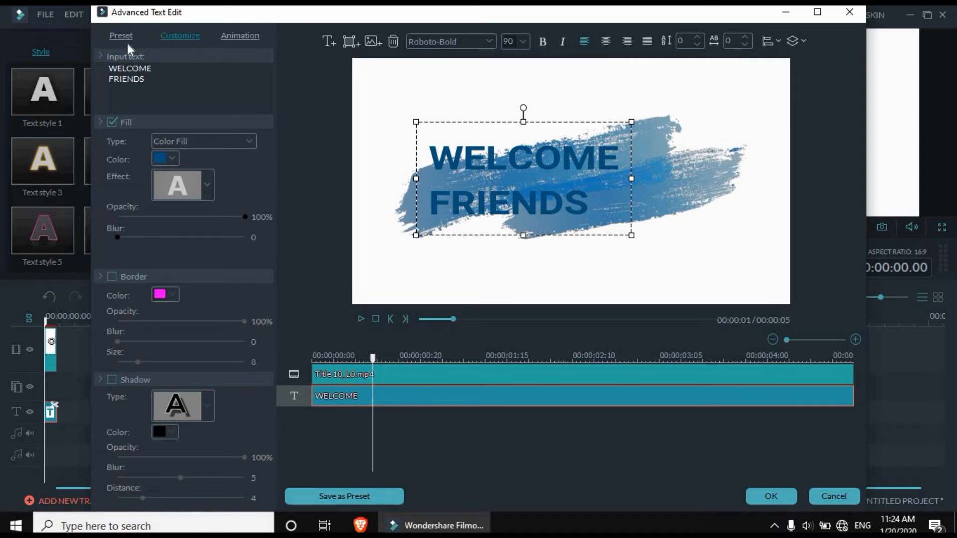
- Try the Up Dir Insert, Left Dir Insert, Right Dir Insert, Right Roll, Drop, Tiny zoom and Zoom in animations on the "WELCOME FRIENDS" text
{"action": "left_click", "coordinate": [226, 37]}
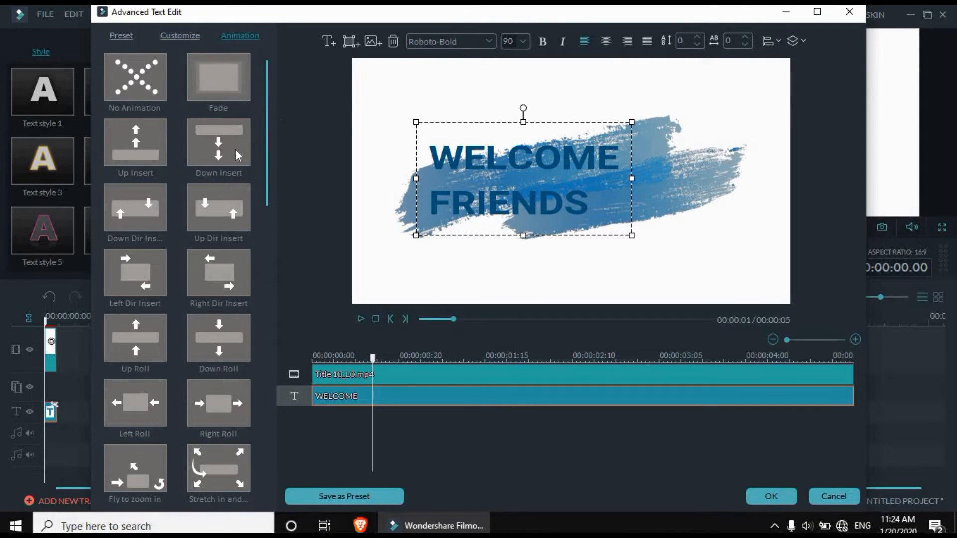
{"action": "left_click", "coordinate": [225, 223]}
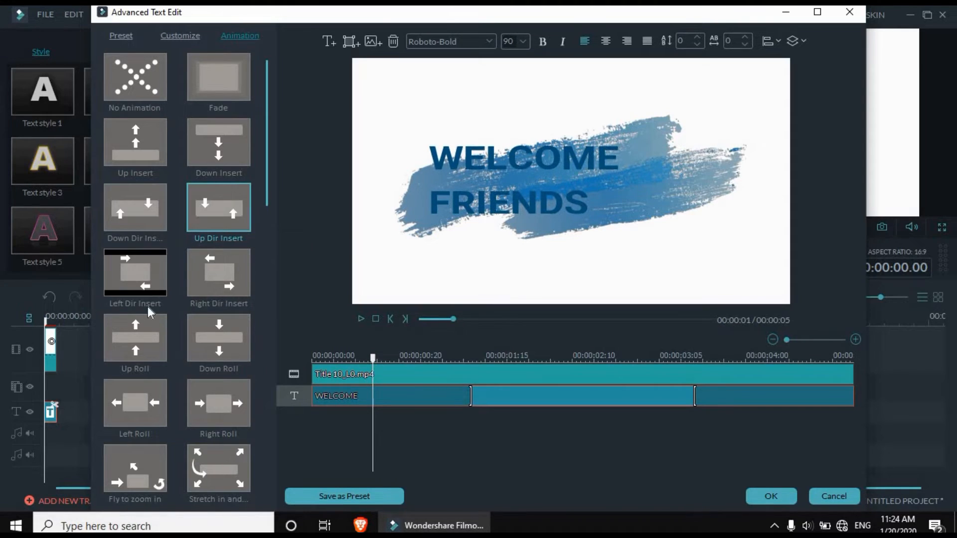
{"action": "left_click", "coordinate": [148, 285]}
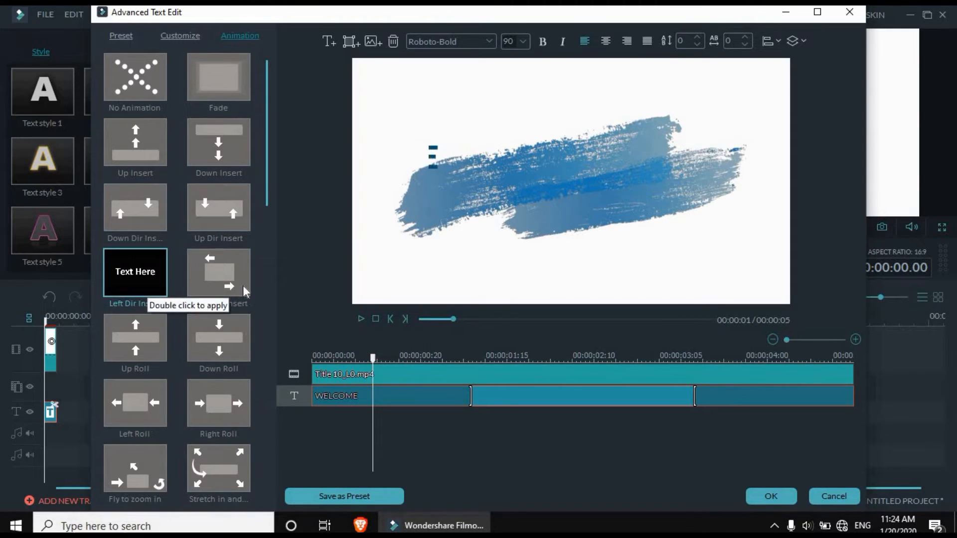
{"action": "left_click", "coordinate": [237, 284]}
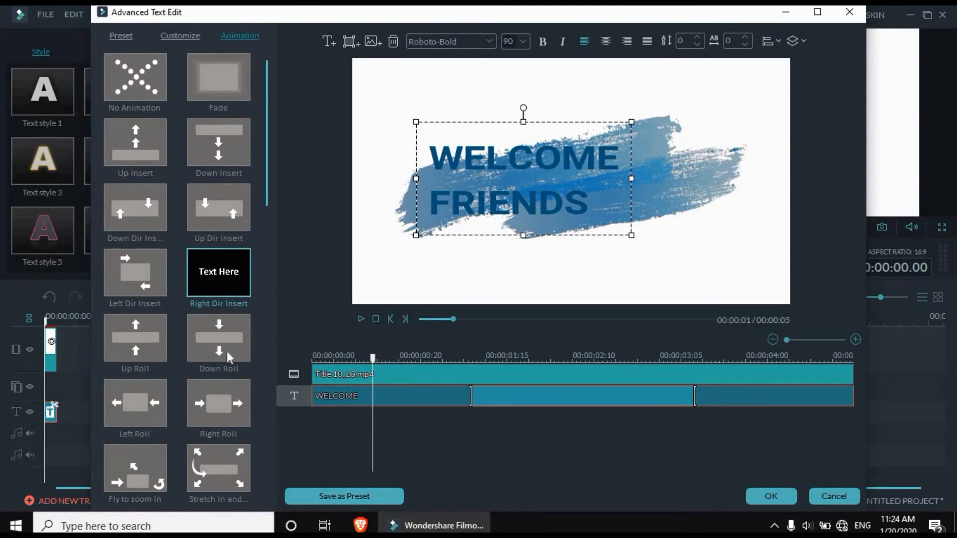
{"action": "left_click", "coordinate": [231, 399]}
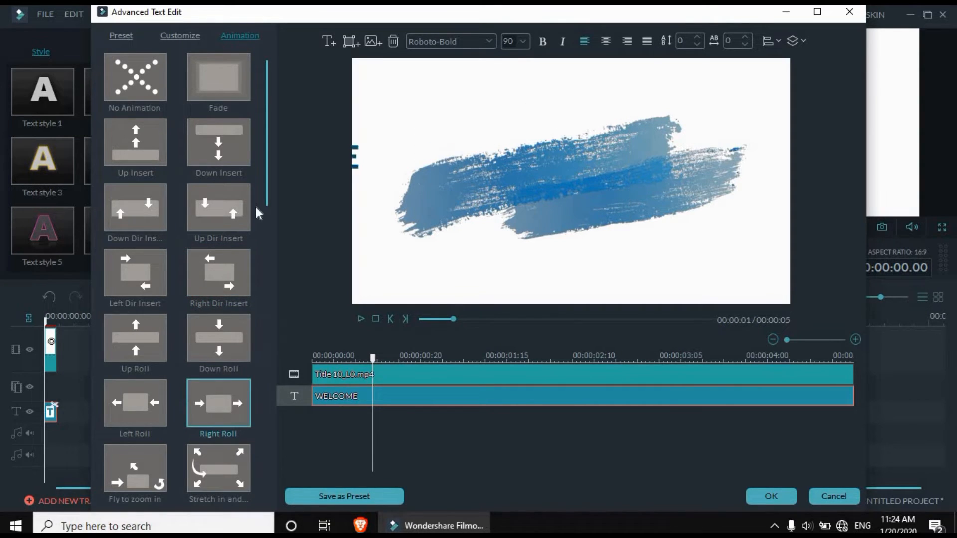
{"action": "left_click_drag", "start_coordinate": [266, 181], "coordinate": [267, 225]}
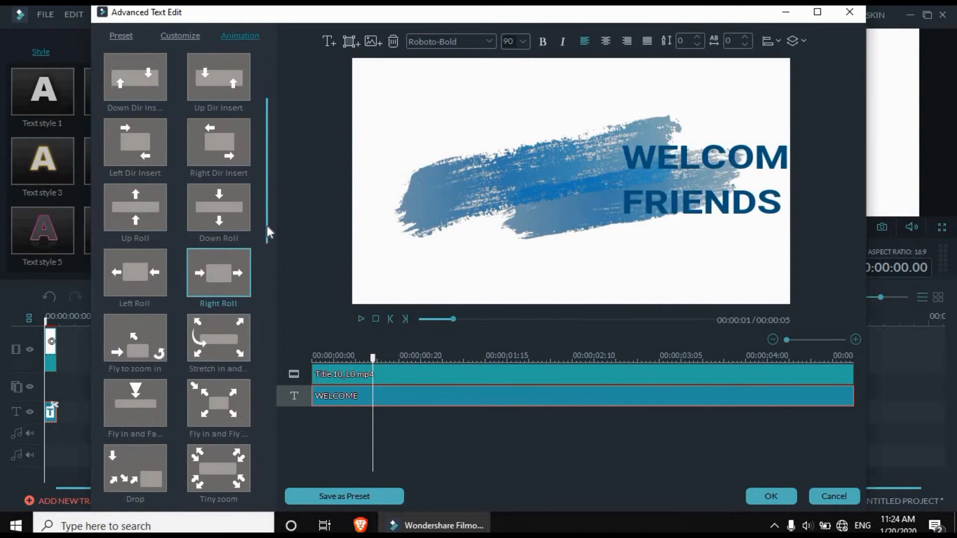
{"action": "left_click", "coordinate": [133, 468]}
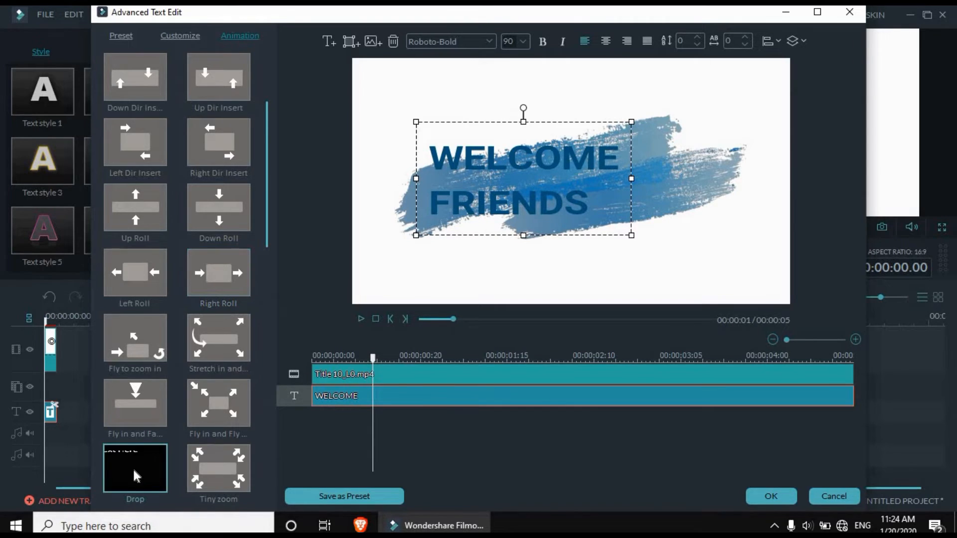
{"action": "left_click", "coordinate": [232, 473]}
{"action": "scroll", "coordinate": [270, 259], "scroll_direction": "down", "scroll_amount": 1}
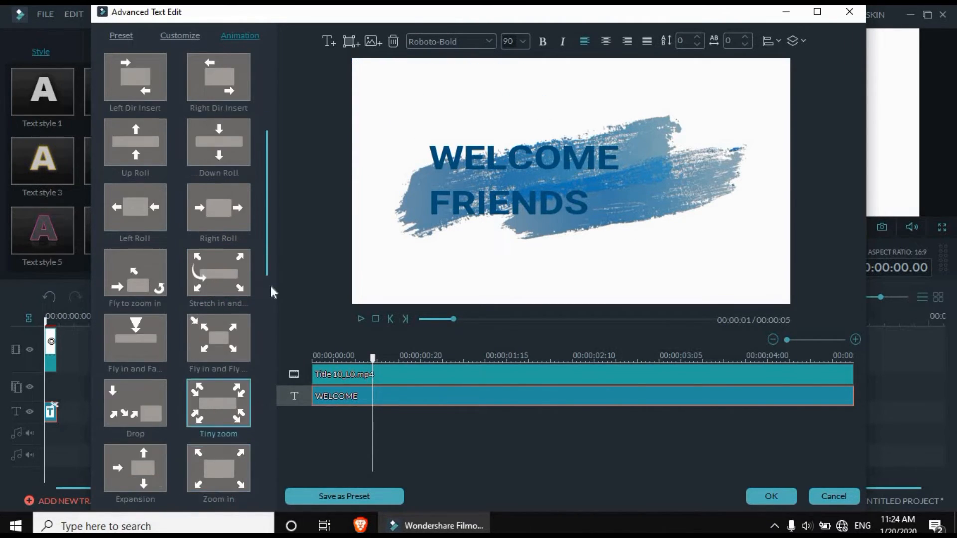
{"action": "scroll", "coordinate": [270, 288], "scroll_direction": "down", "scroll_amount": 2}
{"action": "left_click", "coordinate": [227, 334]}
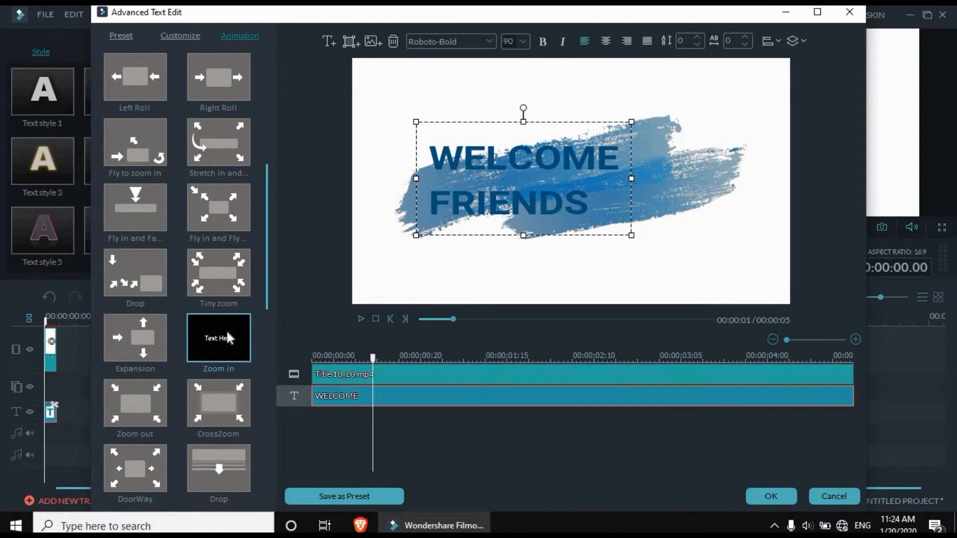
- Apply the DoorWay animation to the "WELCOME FRIENDS" text and accept the advanced title edits
{"action": "left_click", "coordinate": [149, 481]}
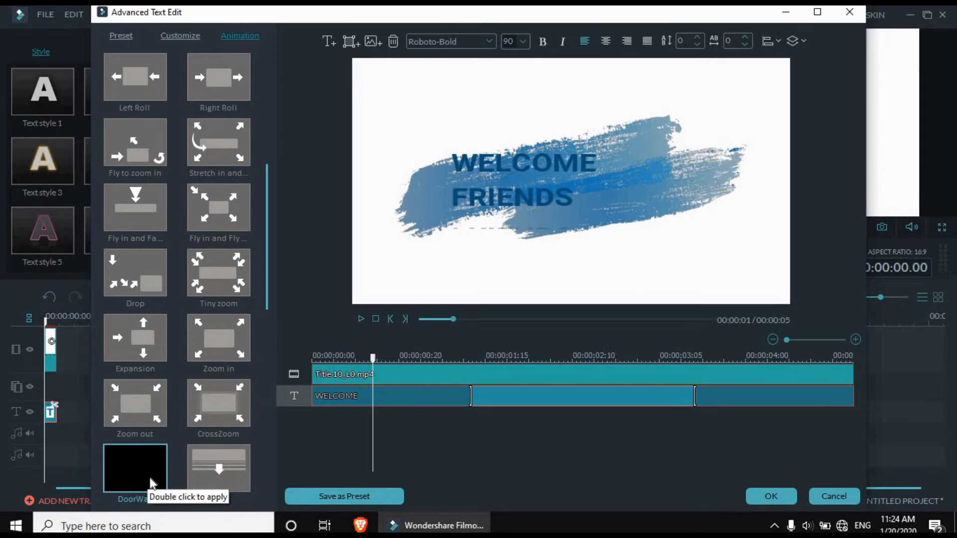
{"action": "left_click", "coordinate": [768, 496]}
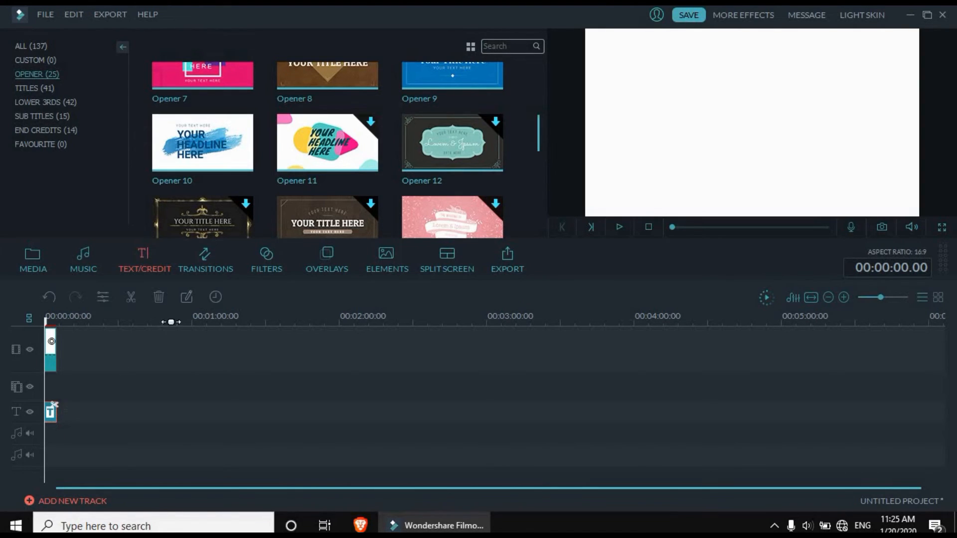
{"action": "left_click", "coordinate": [45, 14]}
{"action": "mouse_move", "coordinate": [84, 135]}
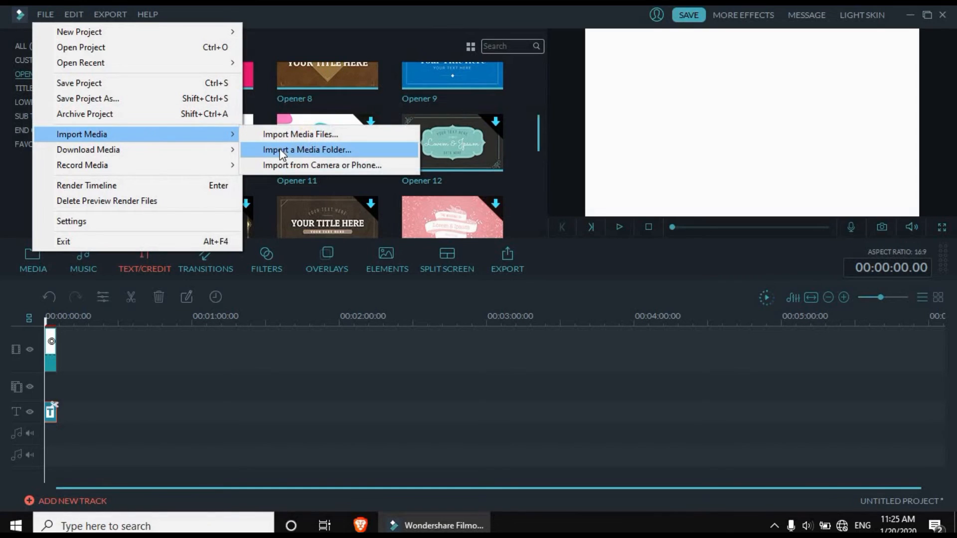
{"action": "left_click", "coordinate": [284, 140]}
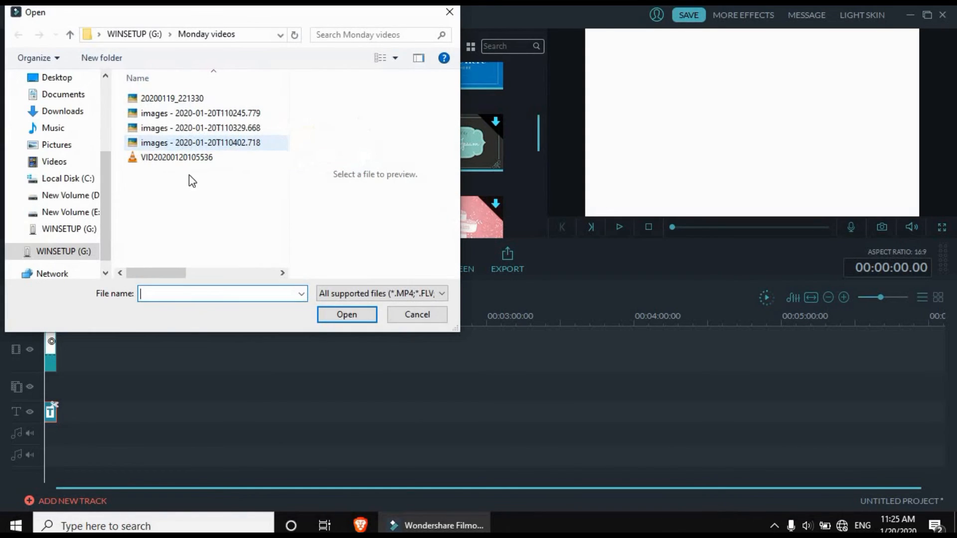
{"action": "left_click", "coordinate": [60, 130]}
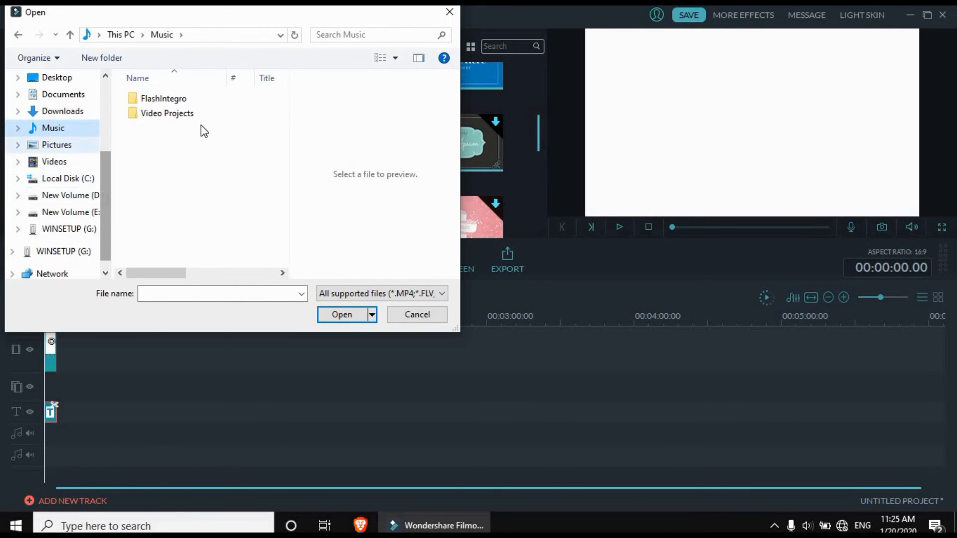
{"action": "left_click", "coordinate": [427, 317]}
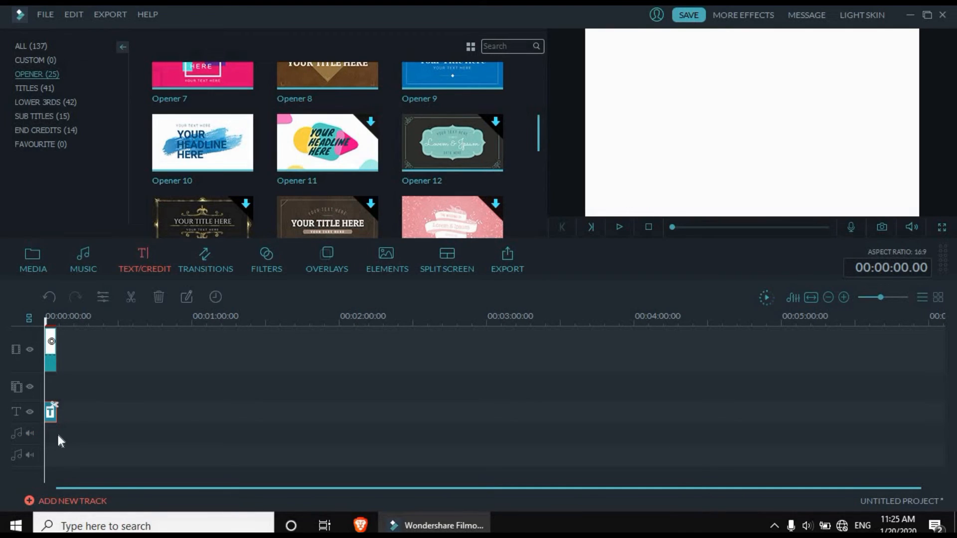
- Import the MP3 "10 free editable intro templates After Effects NO COPYRIGHT" from the Downloads folder
{"action": "left_click", "coordinate": [47, 16]}
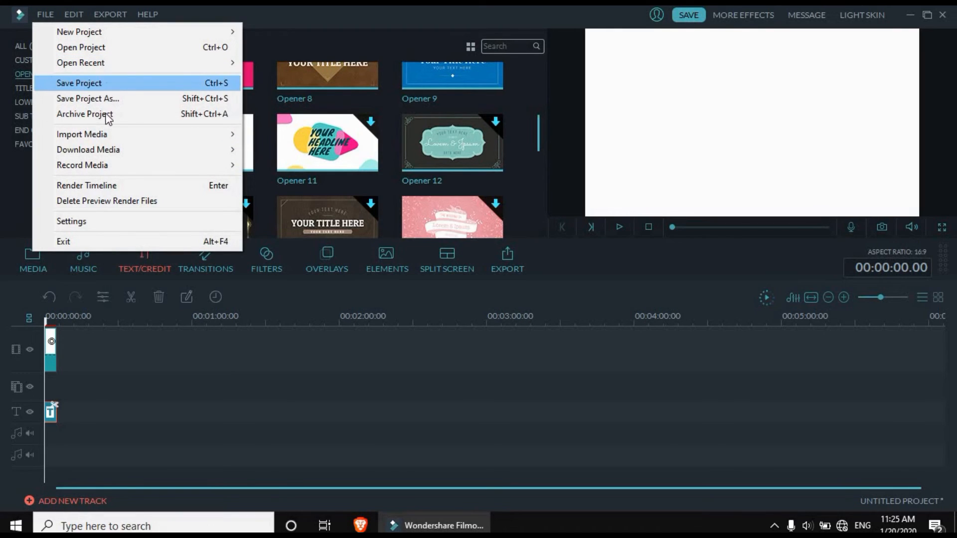
{"action": "left_click", "coordinate": [274, 133]}
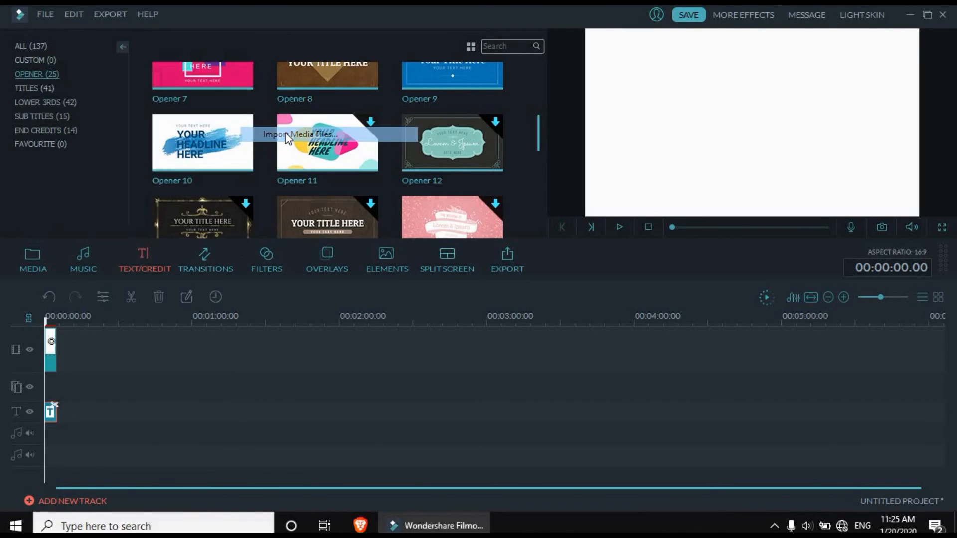
{"action": "left_click", "coordinate": [65, 97]}
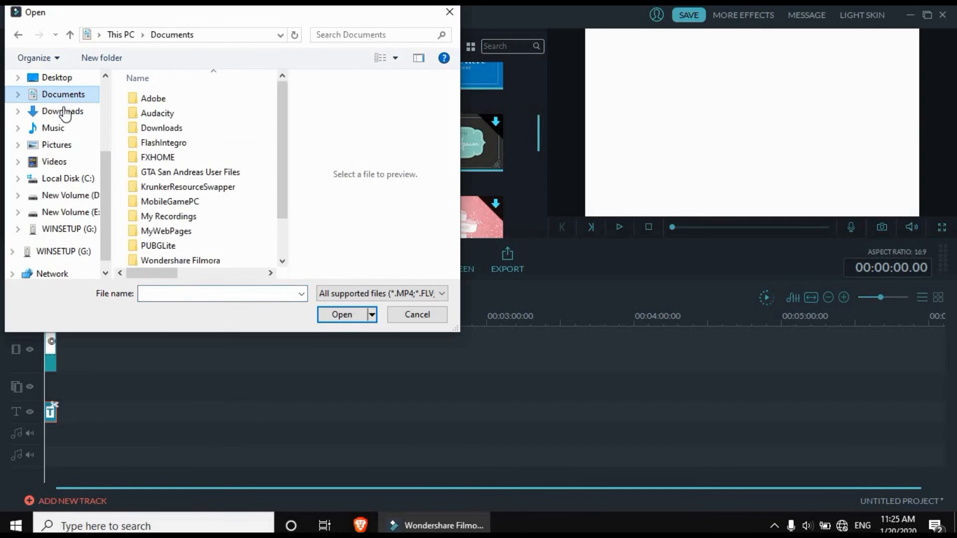
{"action": "left_click", "coordinate": [59, 111]}
{"action": "scroll", "coordinate": [274, 164], "scroll_direction": "down", "scroll_amount": 5}
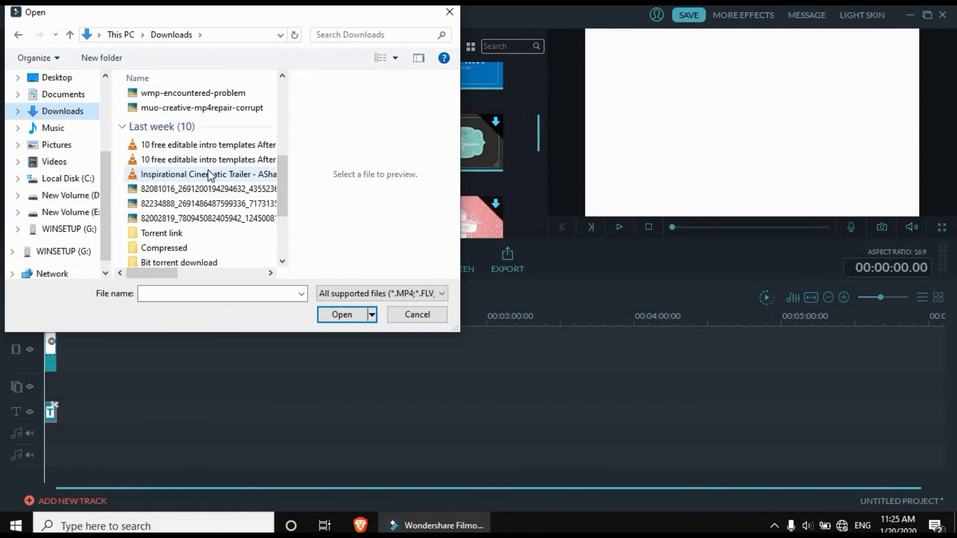
{"action": "left_click", "coordinate": [208, 176]}
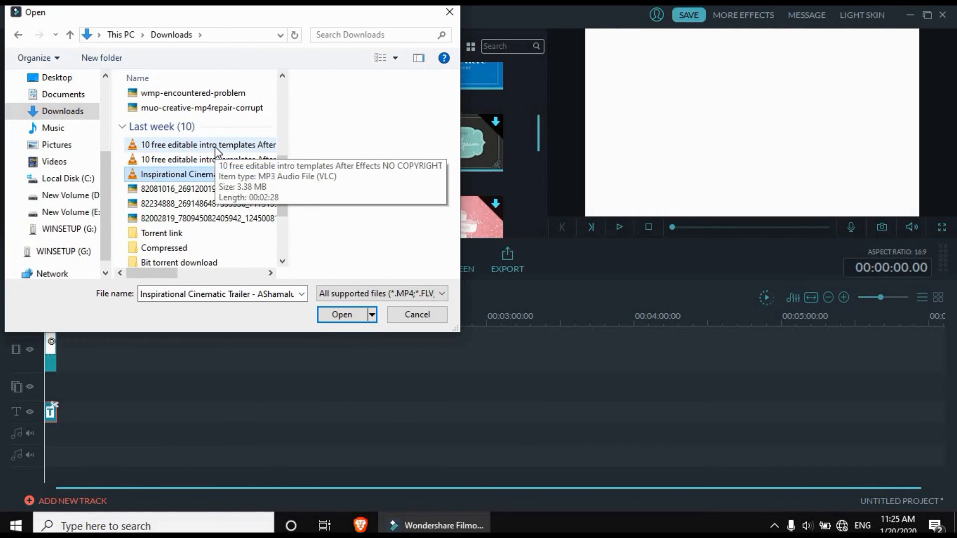
{"action": "double_click", "coordinate": [214, 146]}
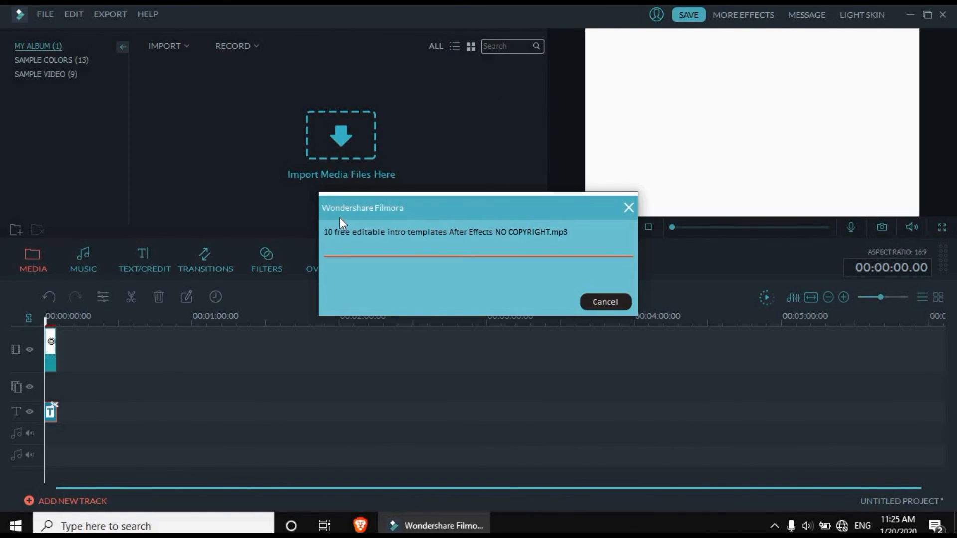
- Place the imported MP3 at the start of the first audio track, split it at 00:00:03.14 and delete the remainder
{"action": "left_click_drag", "start_coordinate": [234, 103], "coordinate": [45, 443]}
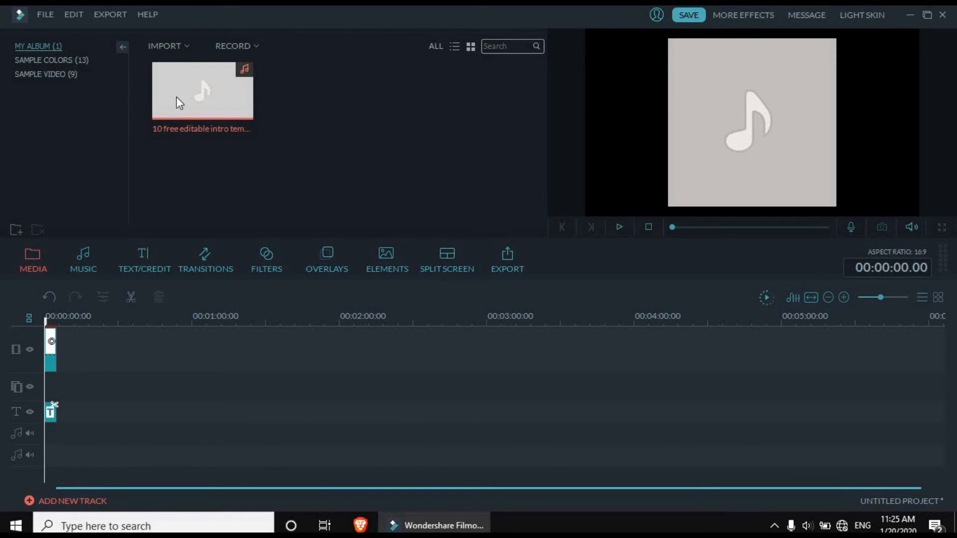
{"action": "left_click_drag", "start_coordinate": [191, 99], "coordinate": [76, 435]}
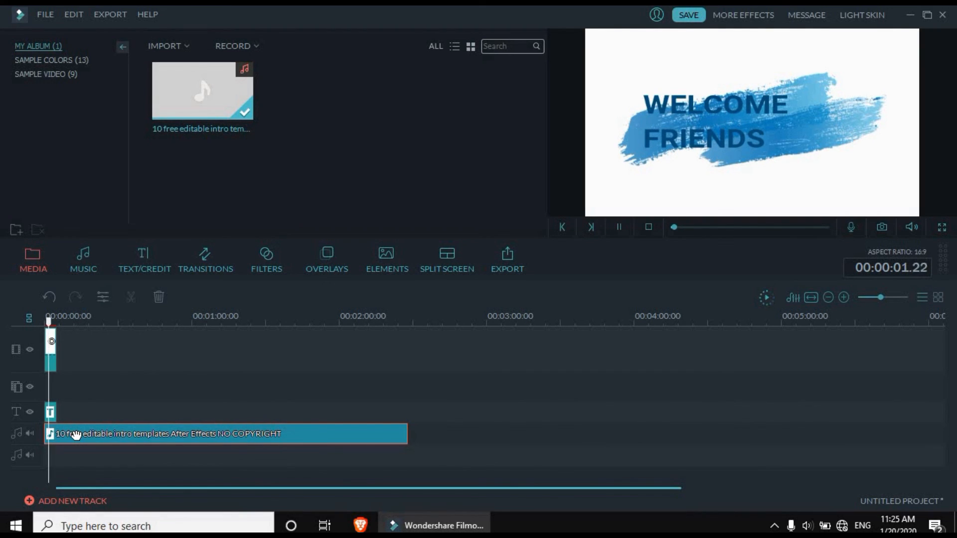
{"action": "key", "text": "space"}
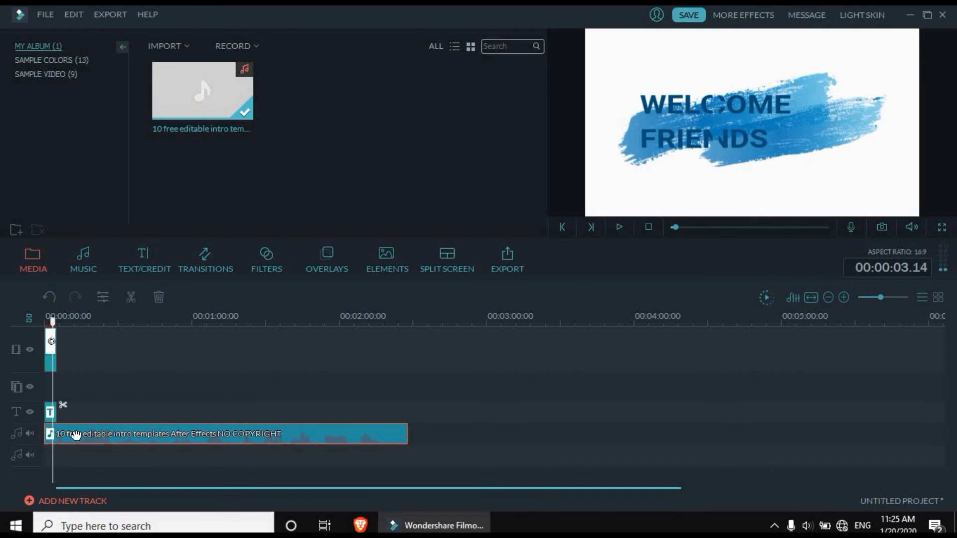
{"action": "left_click", "coordinate": [133, 297]}
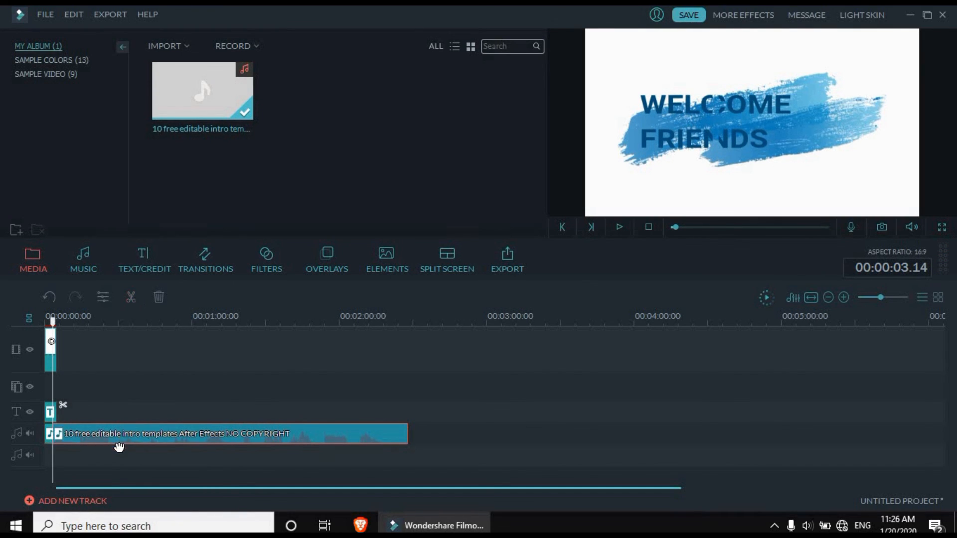
{"action": "left_click", "coordinate": [158, 297]}
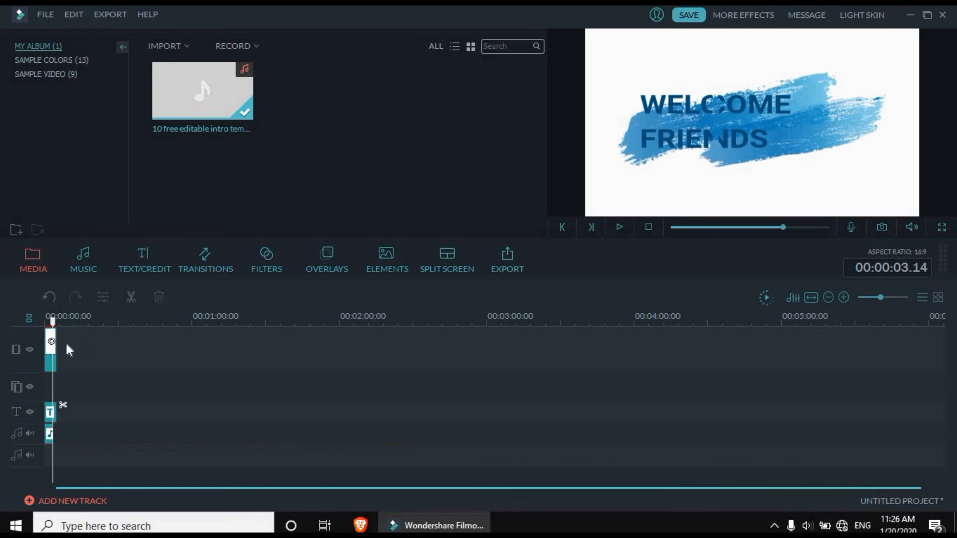
- Play the Opener 10 intro with its music from the start of the timeline
{"action": "left_click", "coordinate": [42, 323]}
{"action": "key", "text": "space"}
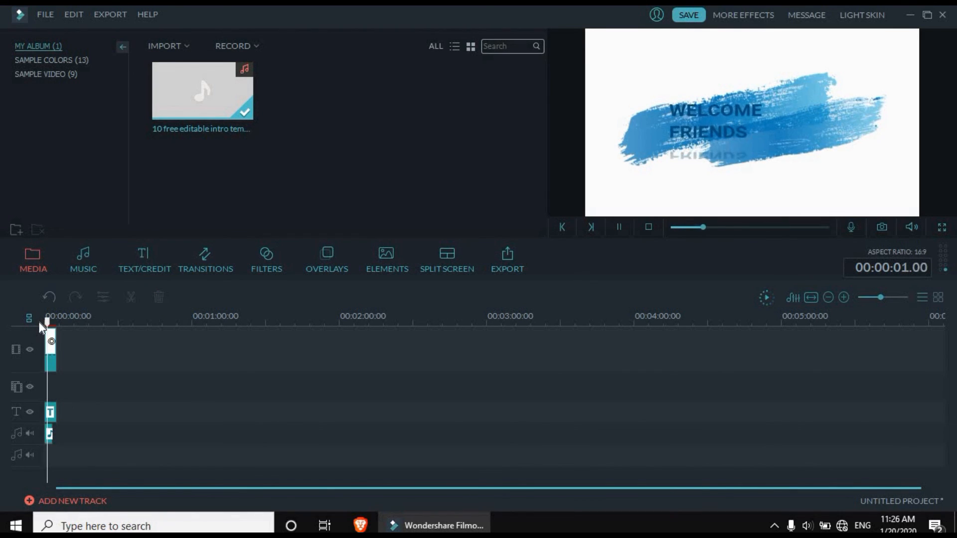
{"action": "key", "text": "space"}
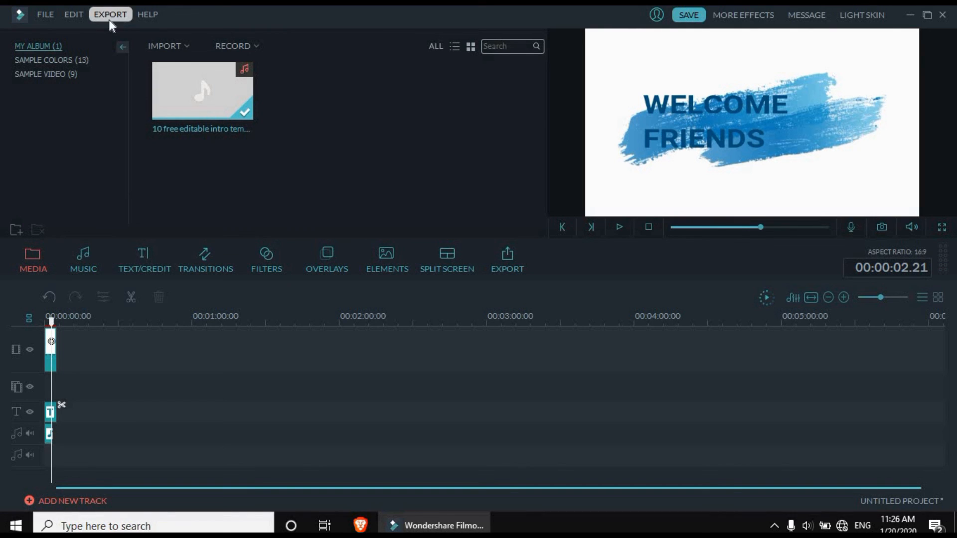